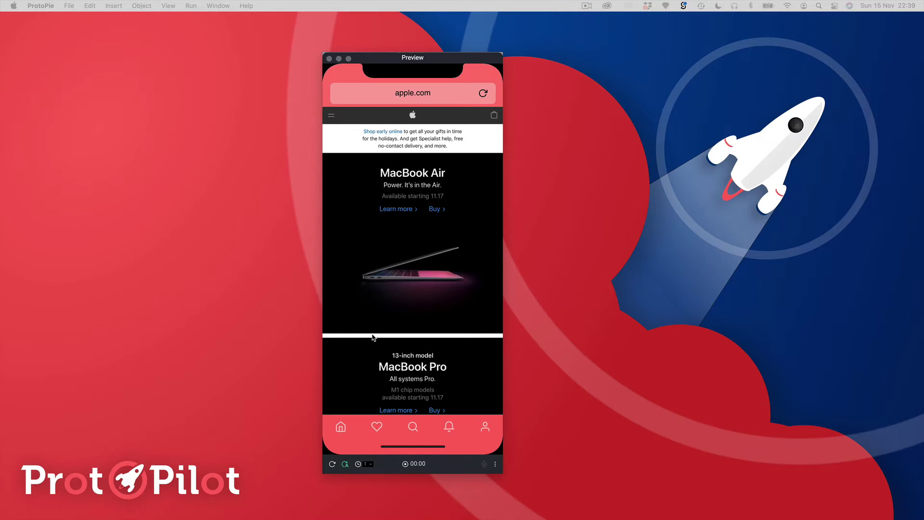
# - Examine how the header and tab bar react when the apple.com prototype preview is scrolled down and up
pyautogui.click(392, 59)
pyautogui.moveTo(392, 59); pyautogui.dragTo(397, 59)
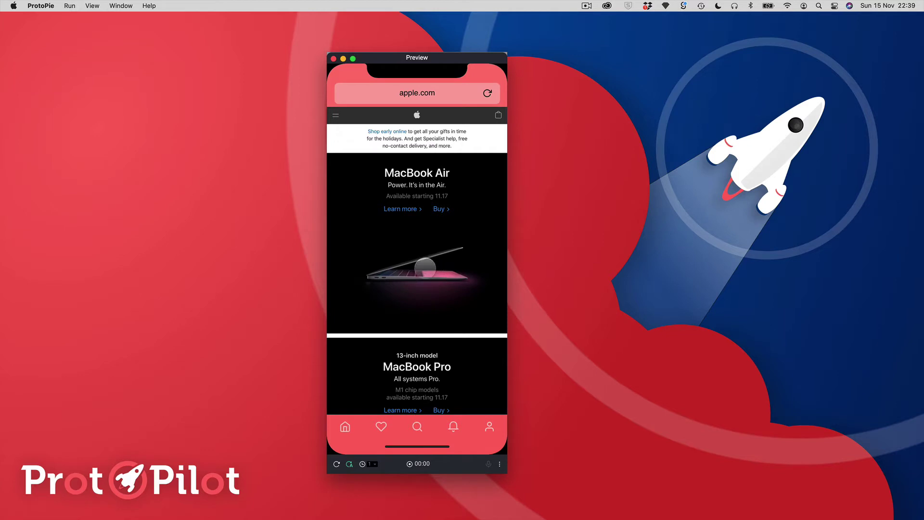
pyautogui.scroll(-5, 425, 267)
pyautogui.scroll(3, 426, 279)
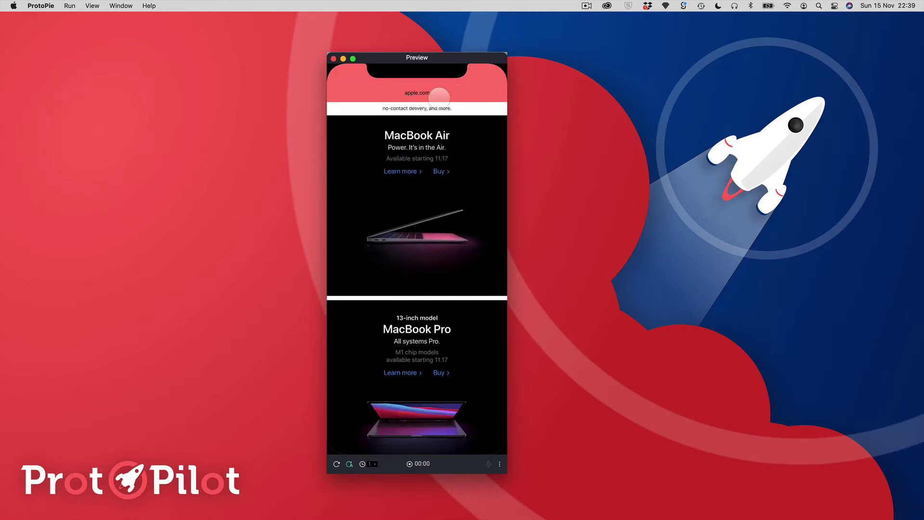
pyautogui.scroll(-4, 423, 308)
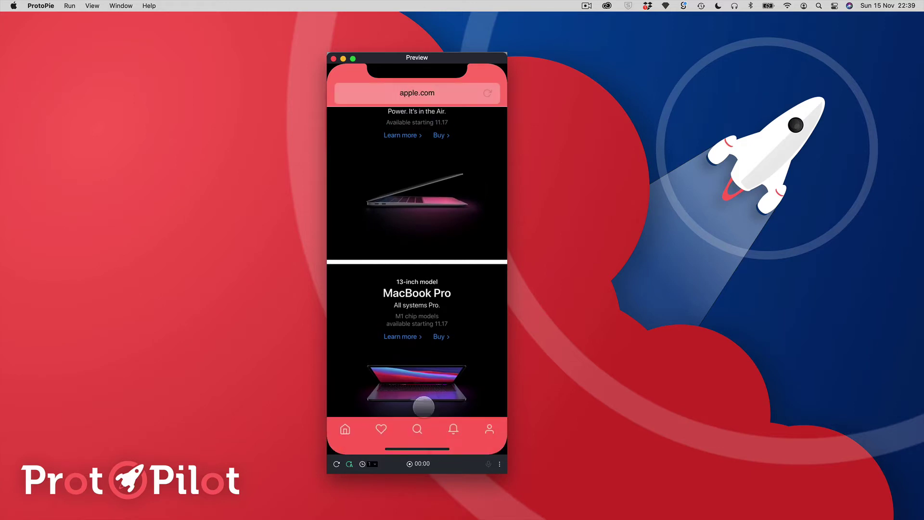
pyautogui.scroll(-4, 419, 394)
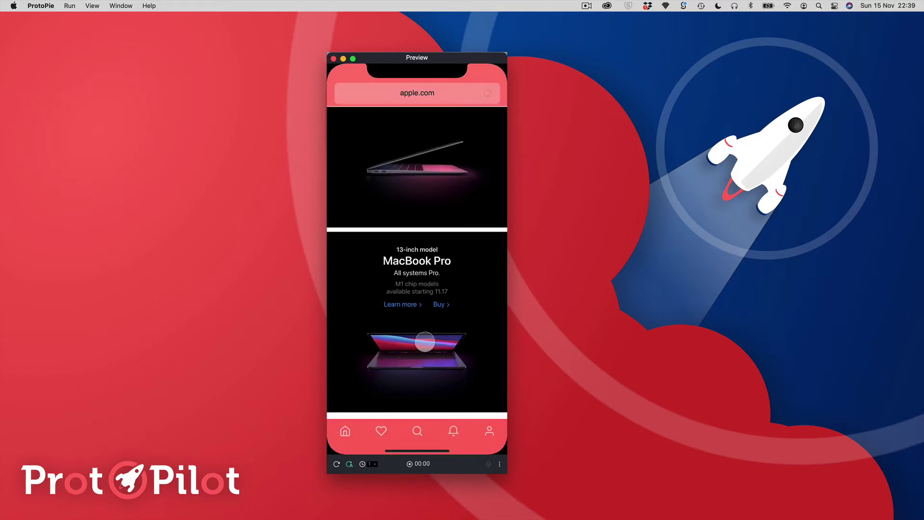
pyautogui.scroll(-5, 424, 342)
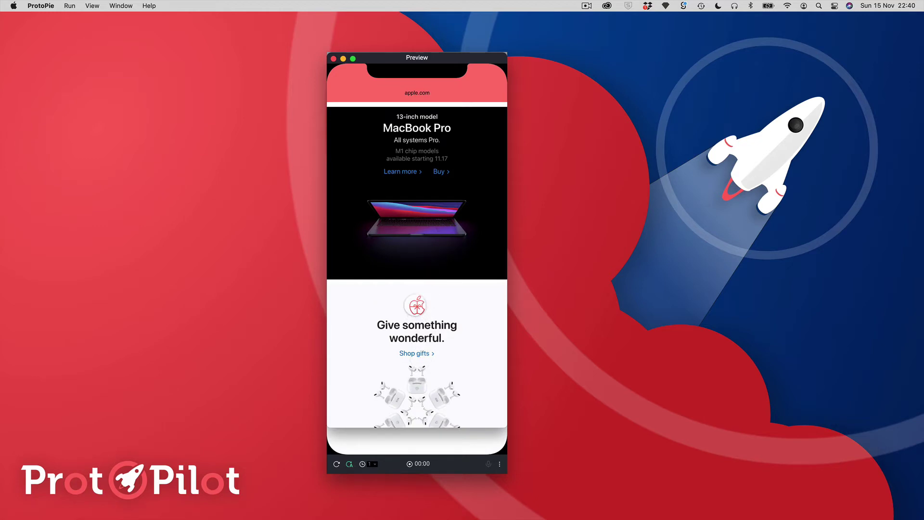
pyautogui.scroll(3, 411, 260)
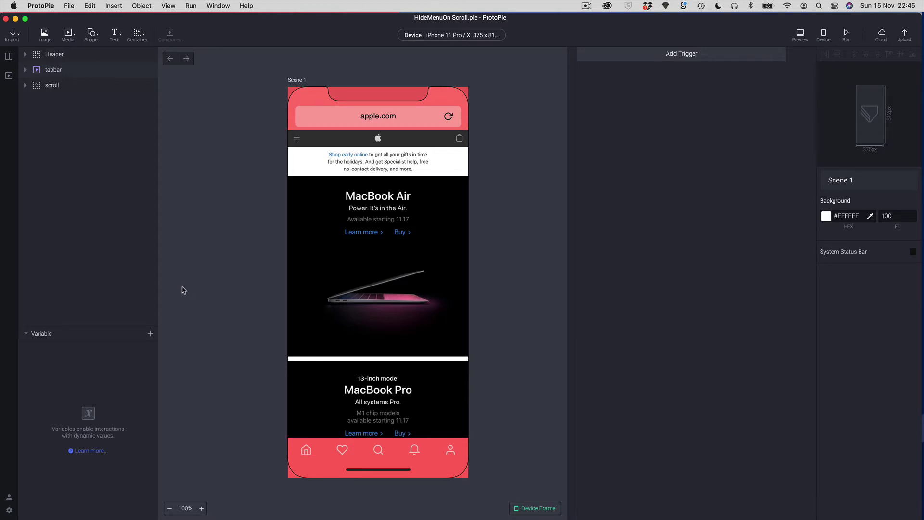
# - Inspect the Header, tabbar and scroll layers, including the contents of the scroll container
pyautogui.click(41, 55)
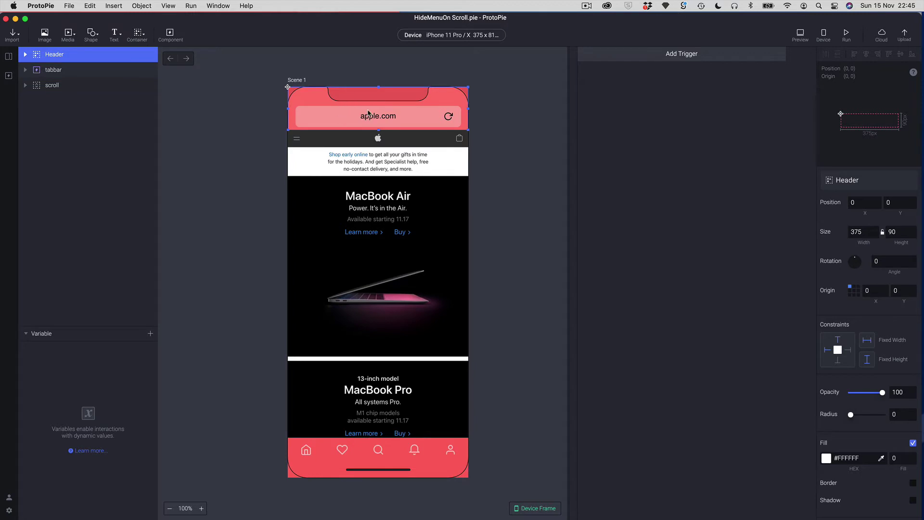
pyautogui.click(42, 72)
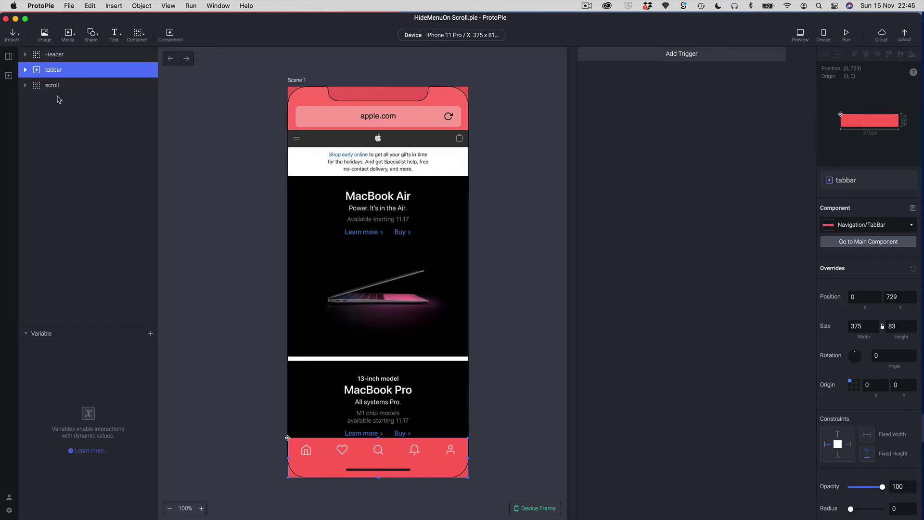
pyautogui.click(27, 90)
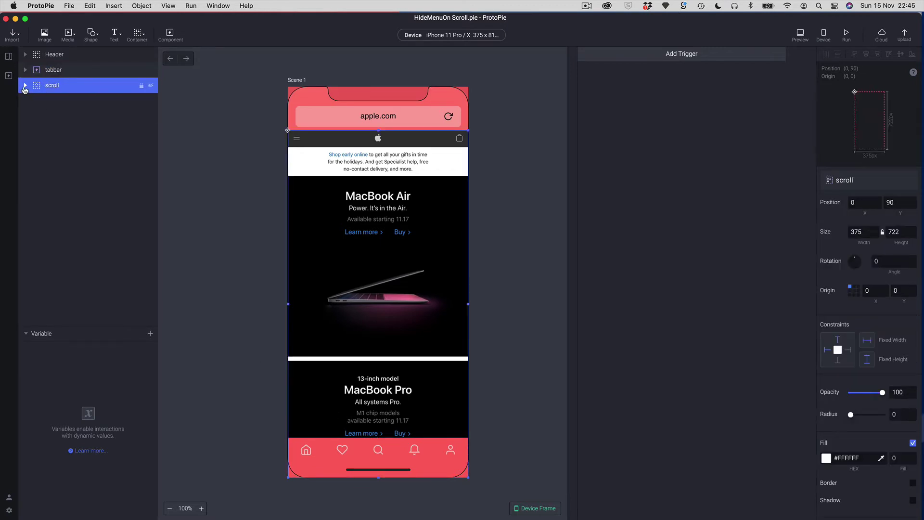
pyautogui.click(25, 86)
pyautogui.click(26, 85)
pyautogui.click(678, 82)
# - Add a Detect trigger that monitors the Scroll property of the scroll container
pyautogui.click(657, 54)
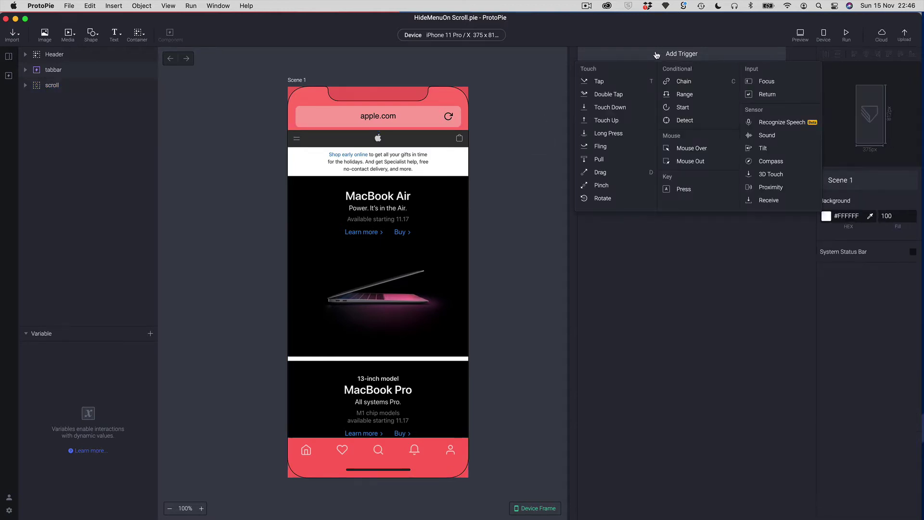
pyautogui.click(685, 121)
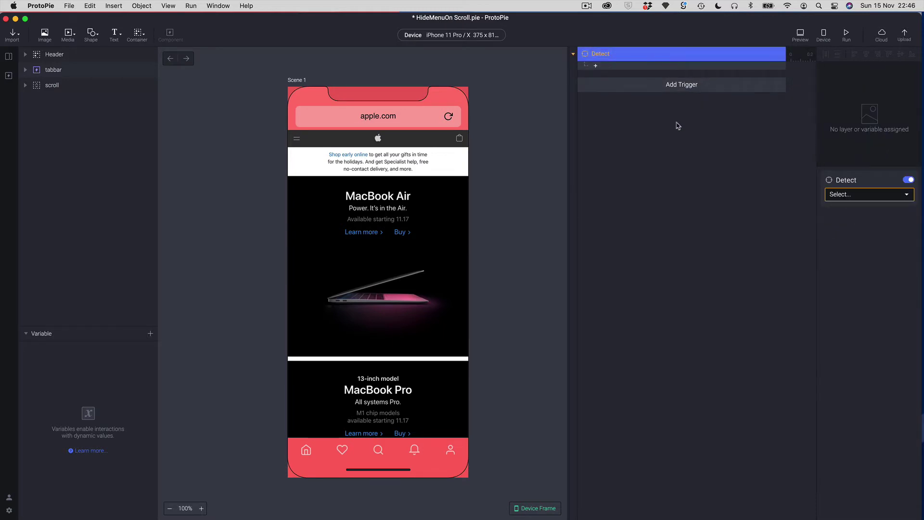
pyautogui.click(856, 195)
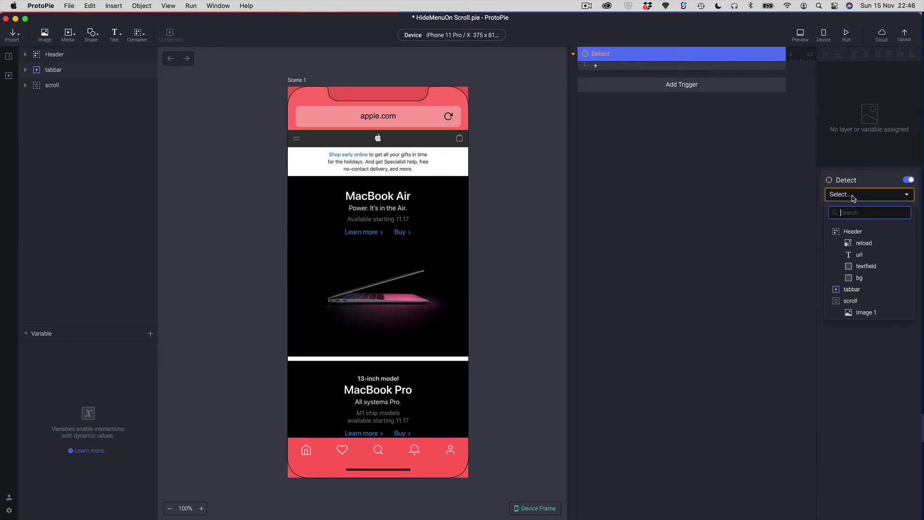
pyautogui.click(846, 303)
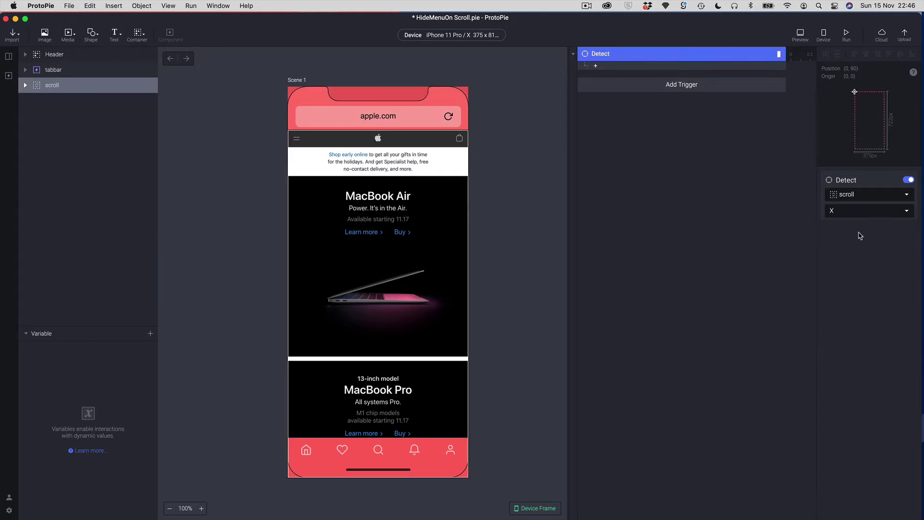
pyautogui.click(836, 210)
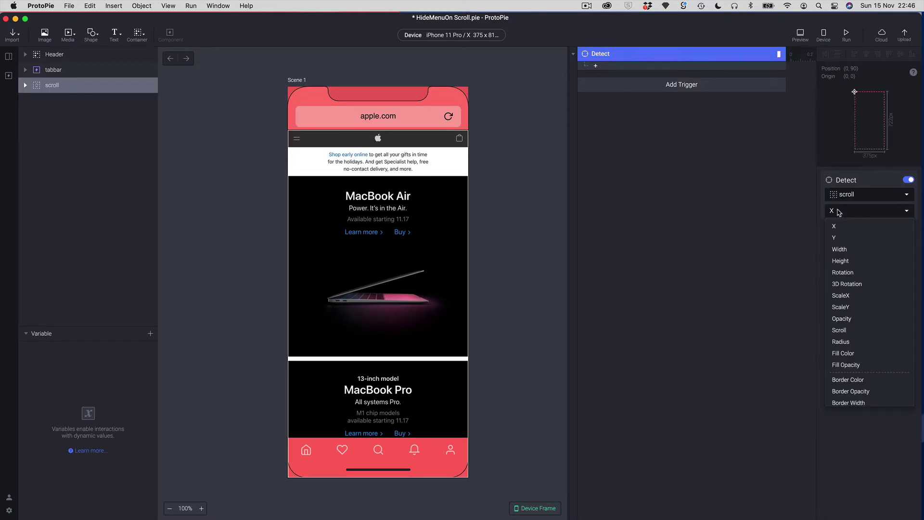
pyautogui.click(847, 336)
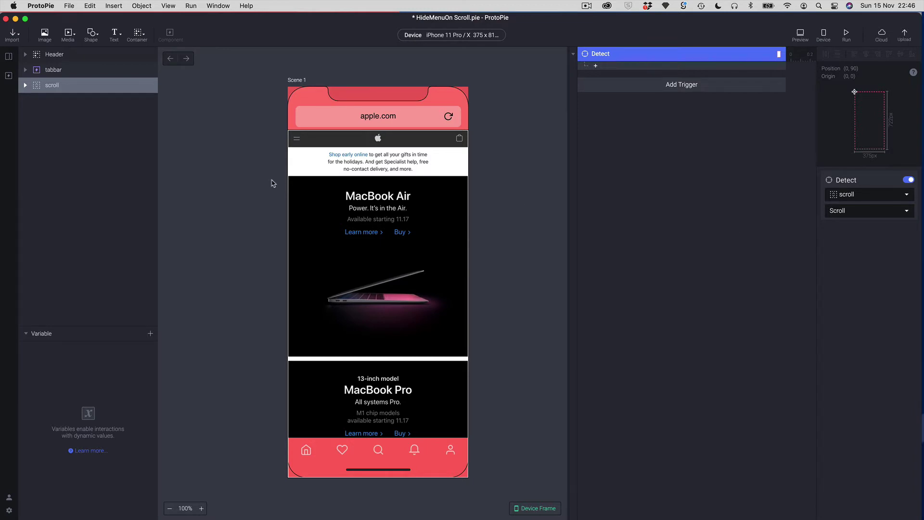
# - Test a Scroll offset of 20 on the scroll container and reset it to 0
pyautogui.click(40, 86)
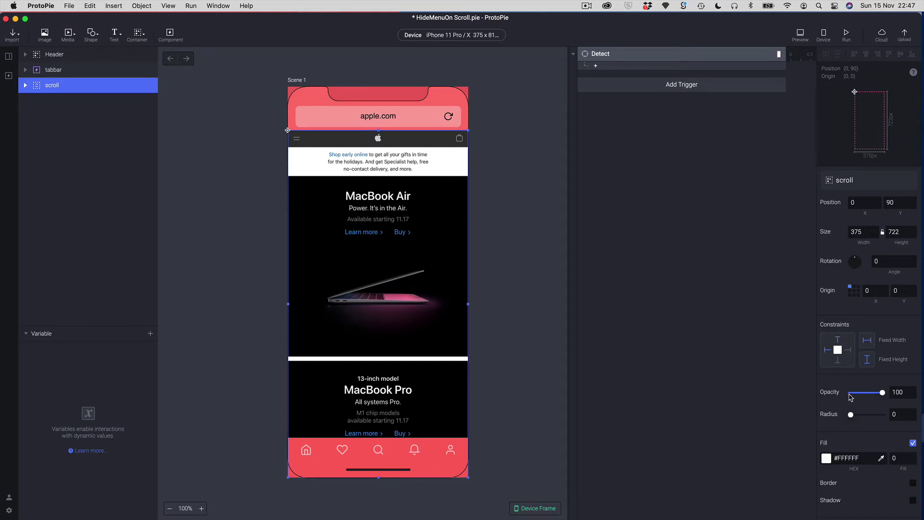
pyautogui.scroll(-7, 851, 397)
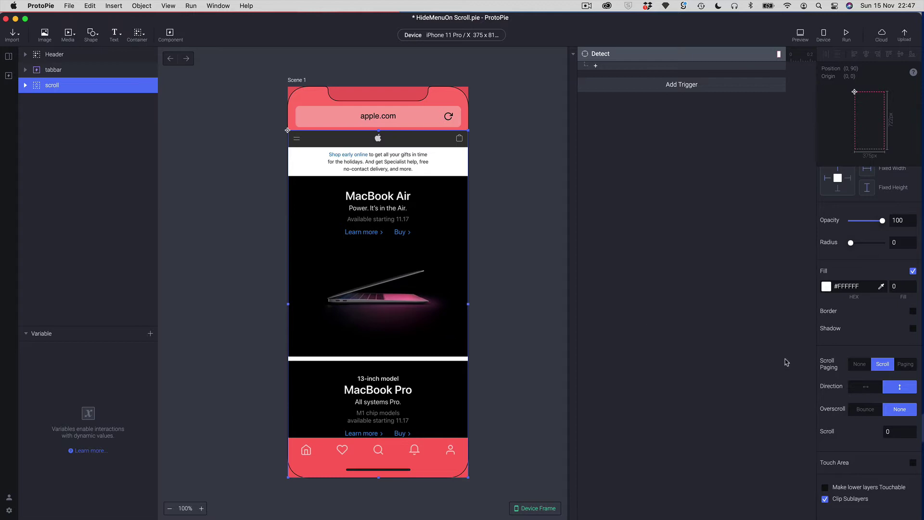
pyautogui.click(900, 431)
pyautogui.write('20')
pyautogui.press('Return')
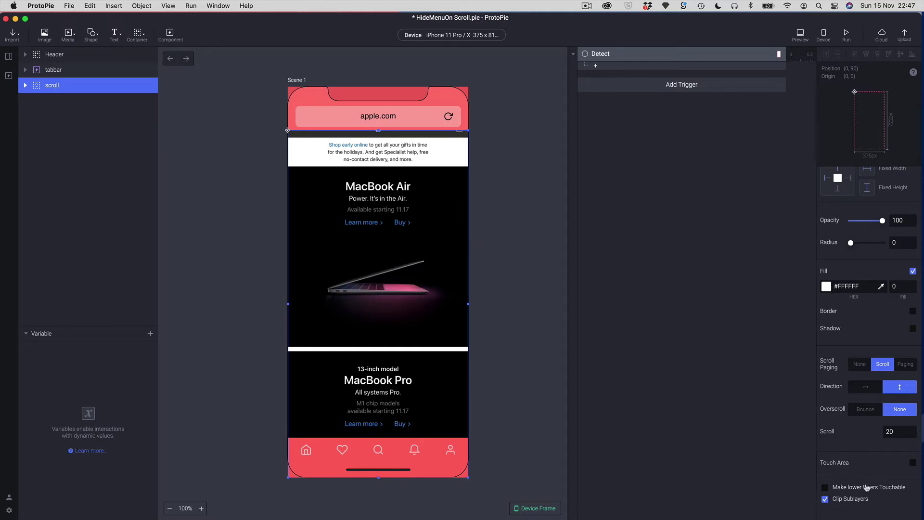
pyautogui.click(893, 429)
pyautogui.press('BackSpace')
pyautogui.write('0')
pyautogui.press('Return')
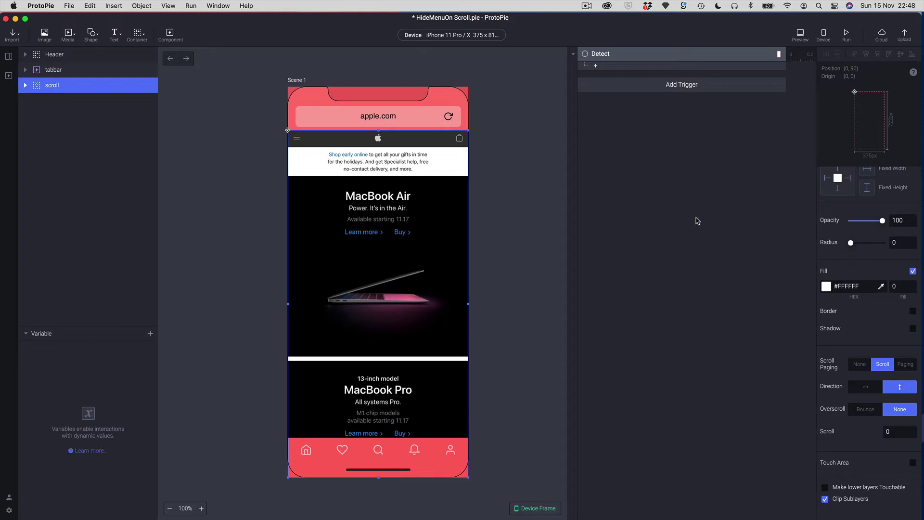
# - Create a variable for this scene only and name it lastPos
pyautogui.click(605, 60)
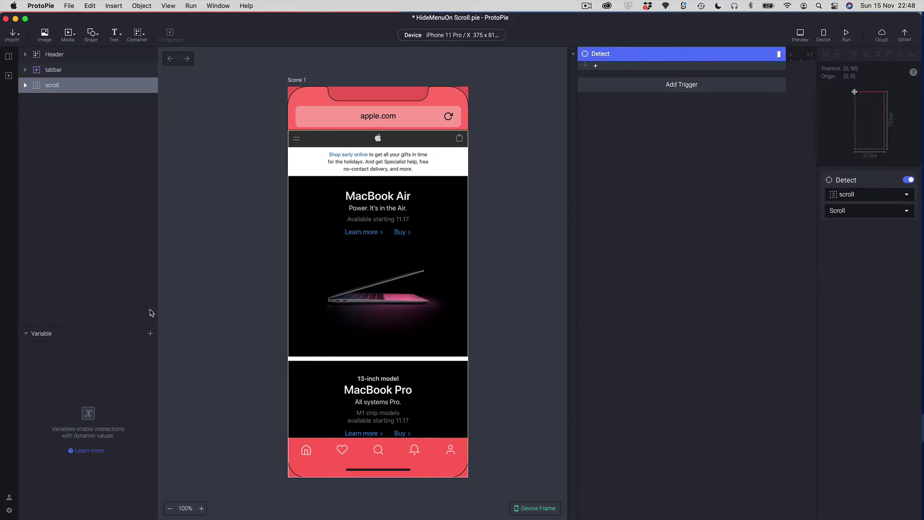
pyautogui.click(150, 334)
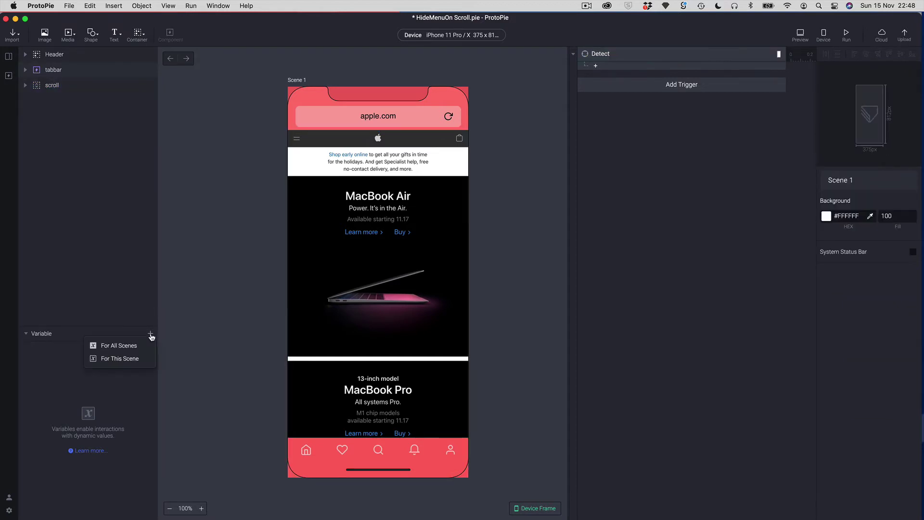
pyautogui.click(122, 360)
pyautogui.click(33, 355)
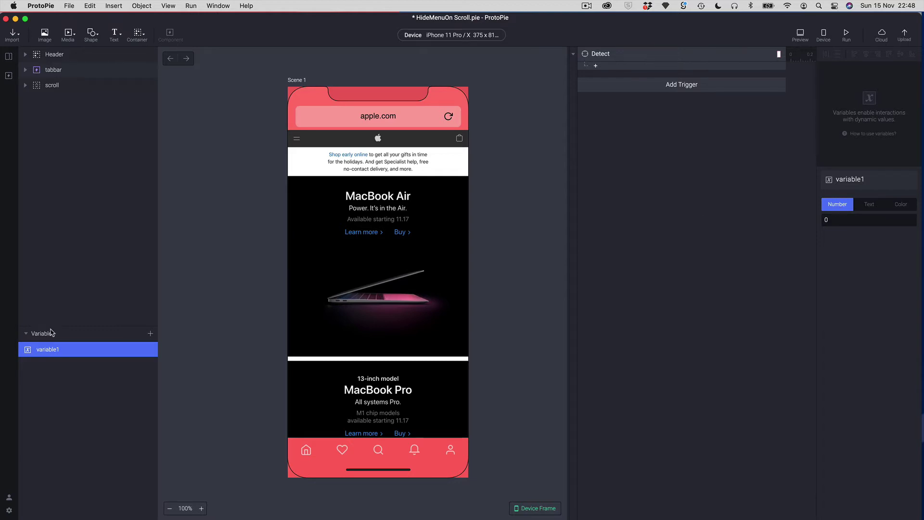
pyautogui.doubleClick(51, 348)
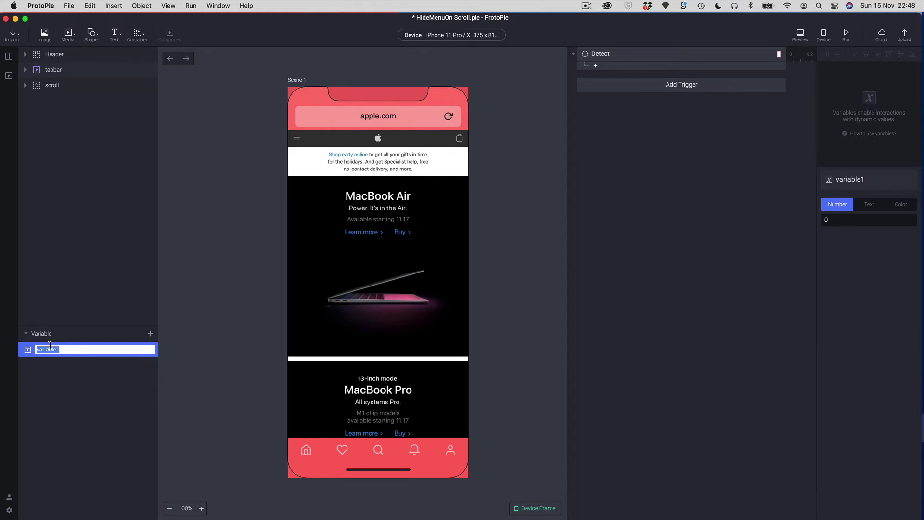
pyautogui.write('lastPos')
pyautogui.press('Return')
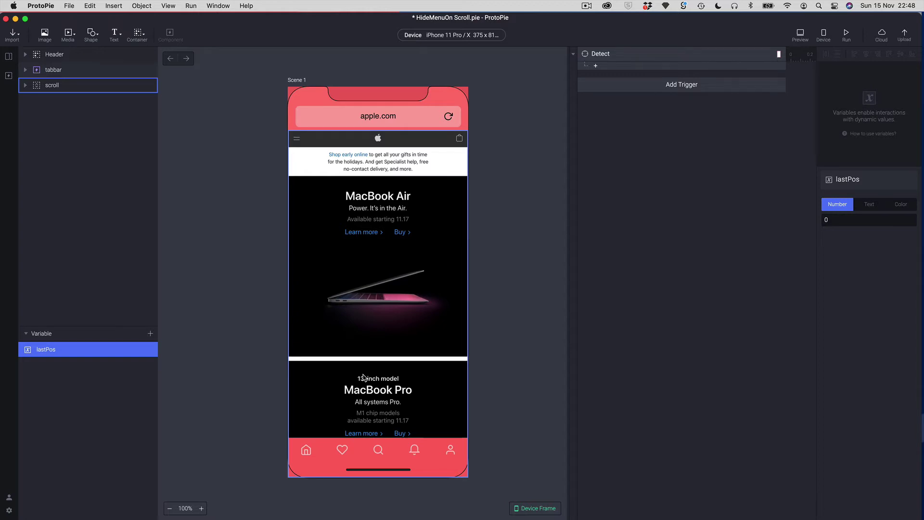
# - Add a condition under the Detect trigger and name it "Initial scroll"
pyautogui.click(505, 130)
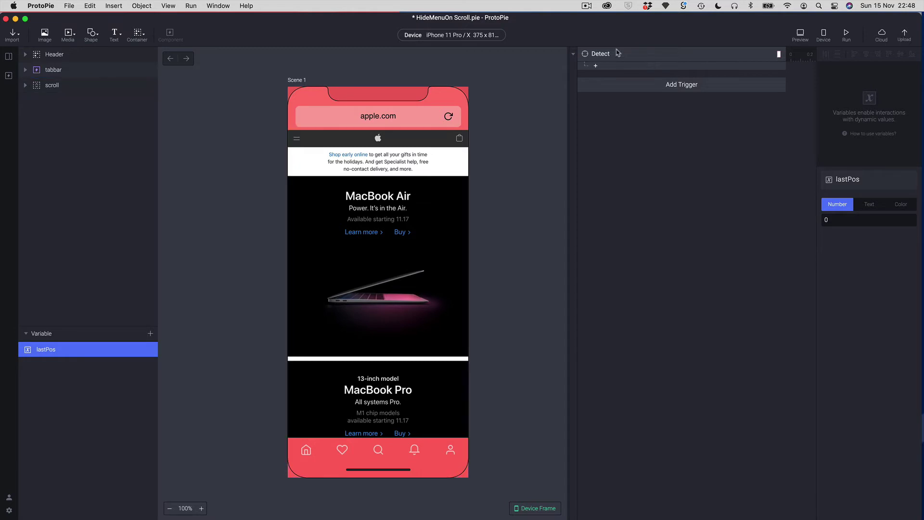
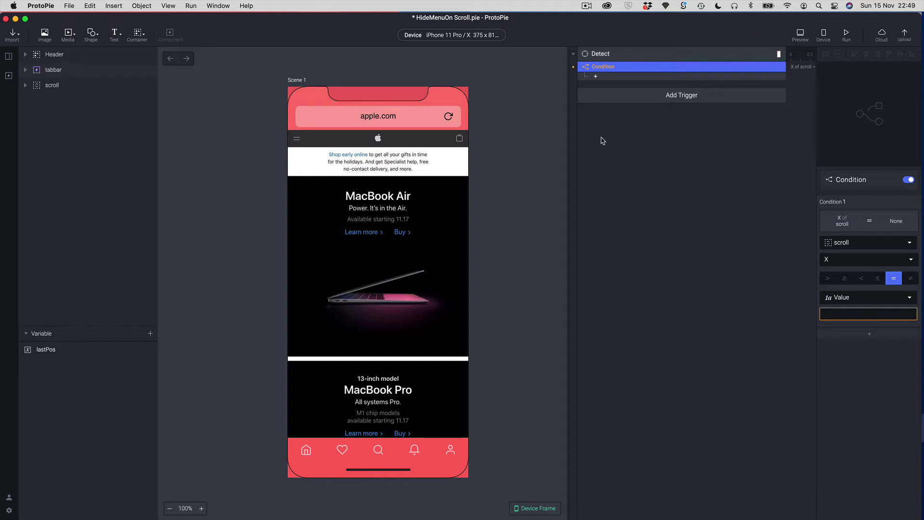
pyautogui.doubleClick(602, 67)
pyautogui.write('I')
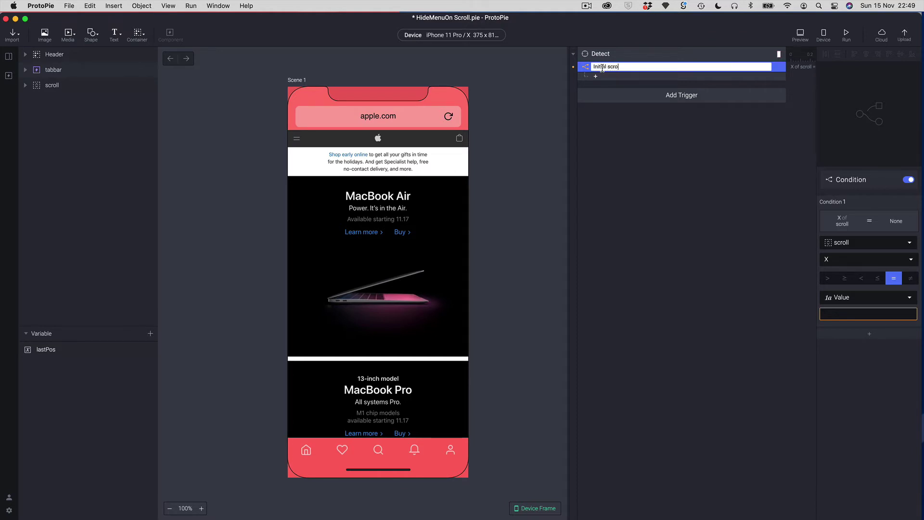
pyautogui.press('Return')
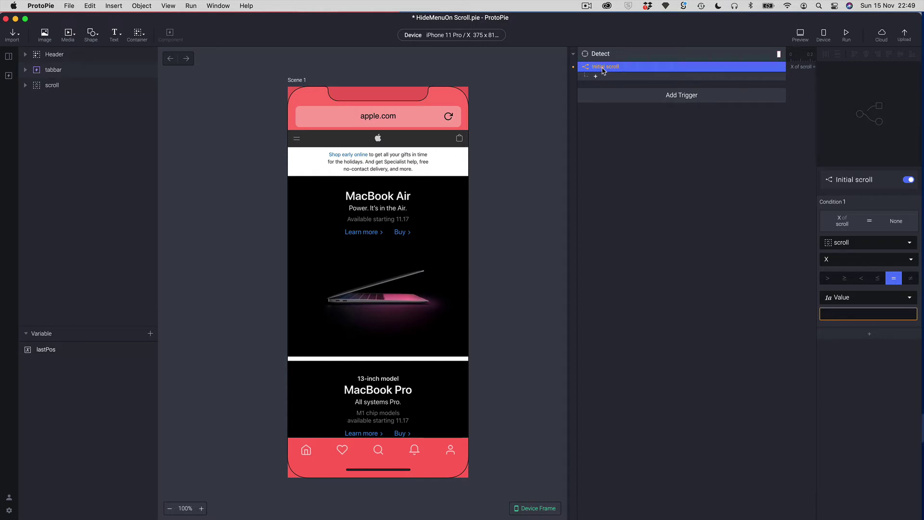
# - Set the Initial scroll condition to require the scroll container's Scroll value to be greater than 0
pyautogui.click(841, 245)
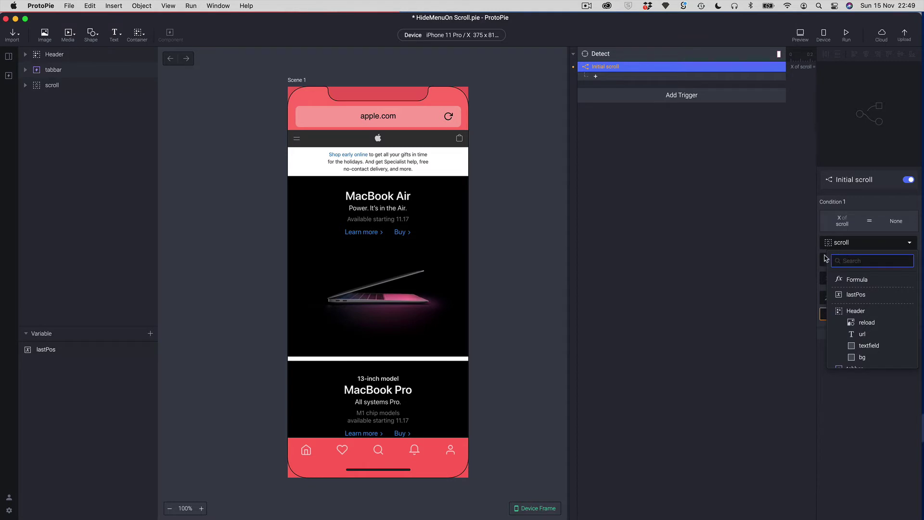
pyautogui.click(825, 258)
pyautogui.click(827, 260)
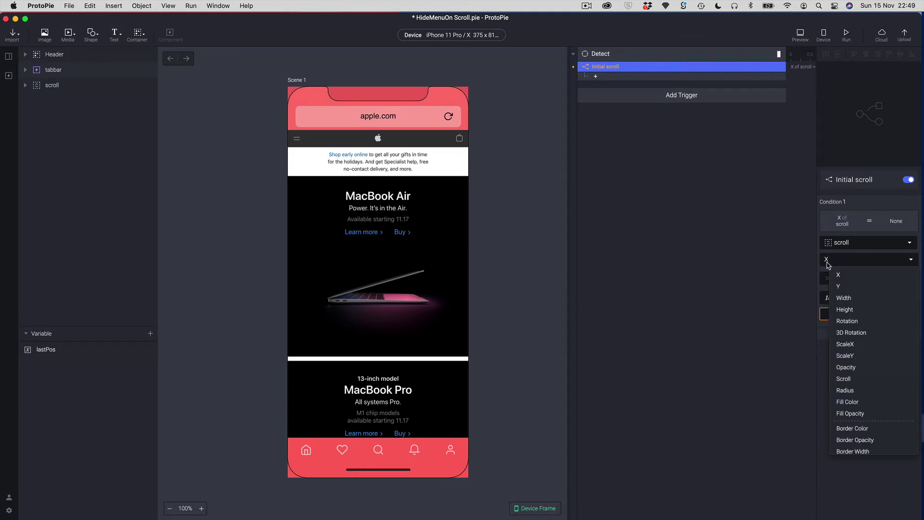
pyautogui.click(852, 380)
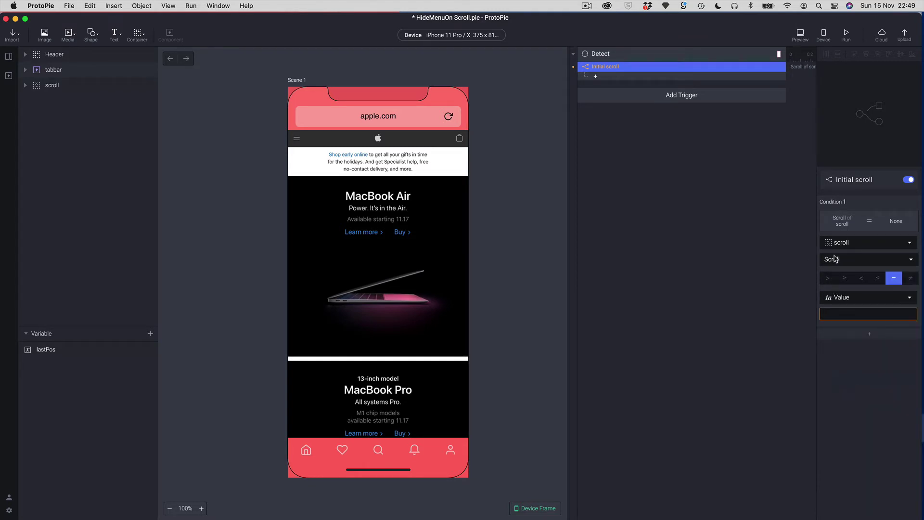
pyautogui.click(827, 315)
pyautogui.click(828, 278)
pyautogui.click(833, 316)
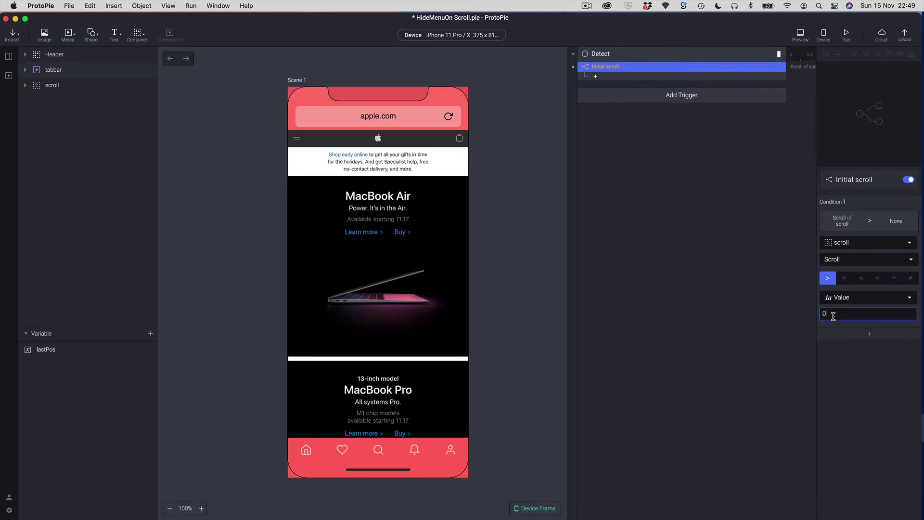
pyautogui.press('Return')
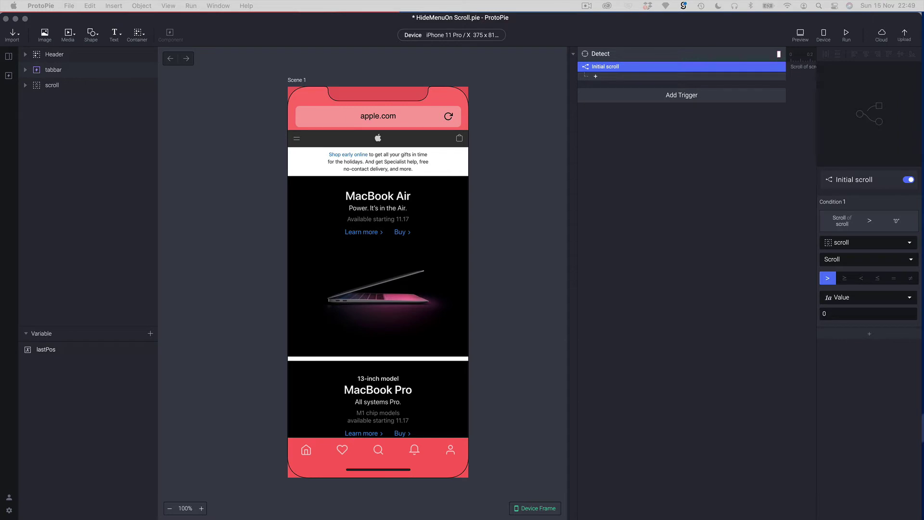
# - Paste the copied Move, two Opacity and two Scale responses under the Initial scroll condition and show the Move response's settings
pyautogui.click(598, 70)
pyautogui.press('super+v')
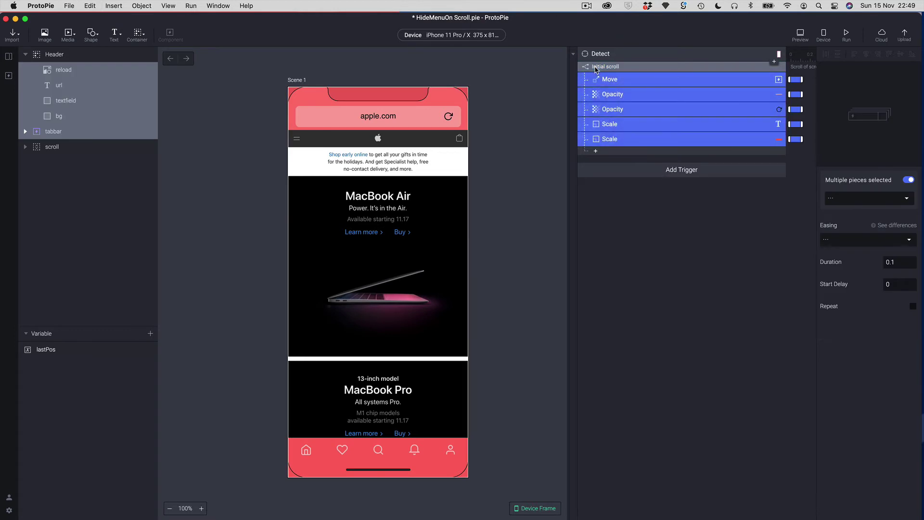
pyautogui.click(607, 80)
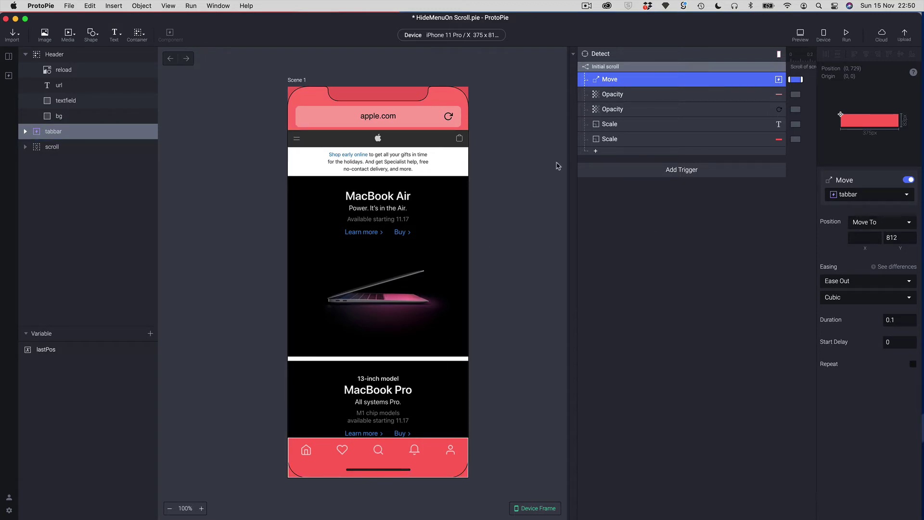
# - Try placing the tab bar just below the device frame at Y 812 on the canvas and undo that move
pyautogui.click(379, 470)
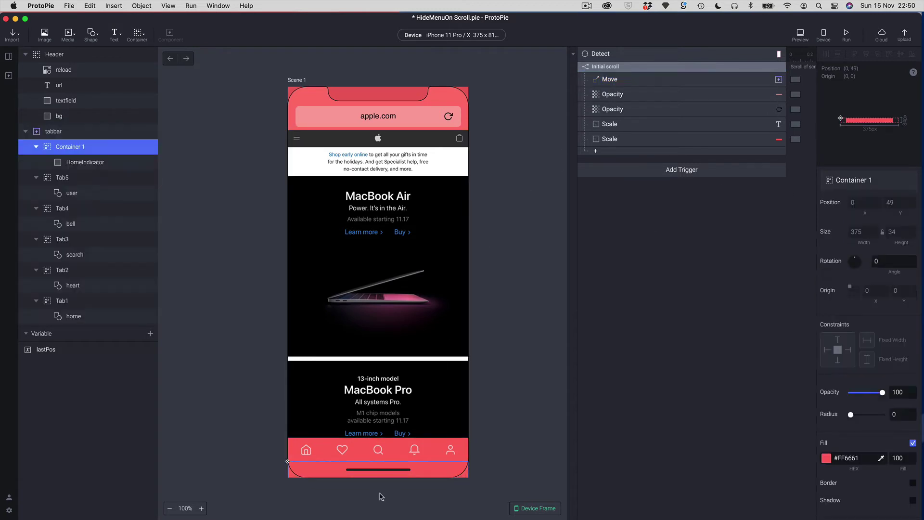
pyautogui.click(380, 487)
pyautogui.moveTo(374, 448); pyautogui.dragTo(374, 489)
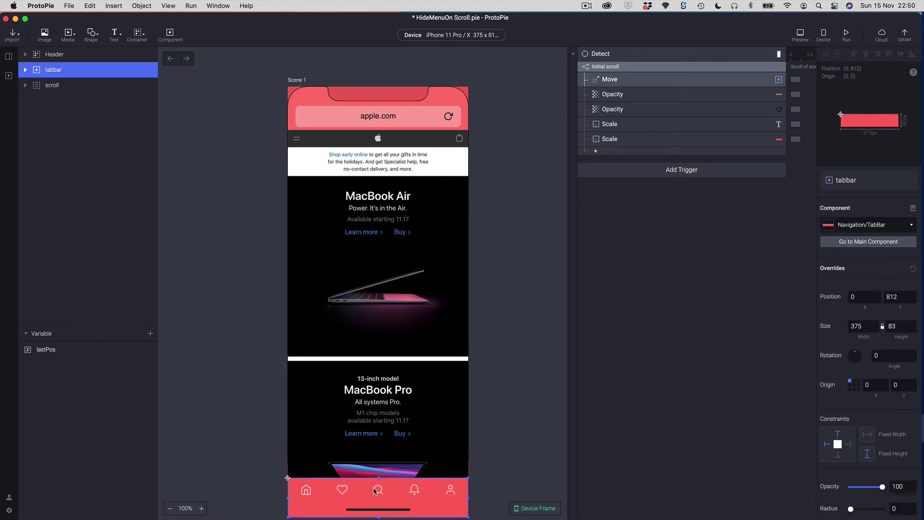
pyautogui.press('super+z')
# - Review the settings of the Move, Opacity and Scale responses under Initial scroll, the url layer's origin, and the condition itself
pyautogui.click(607, 85)
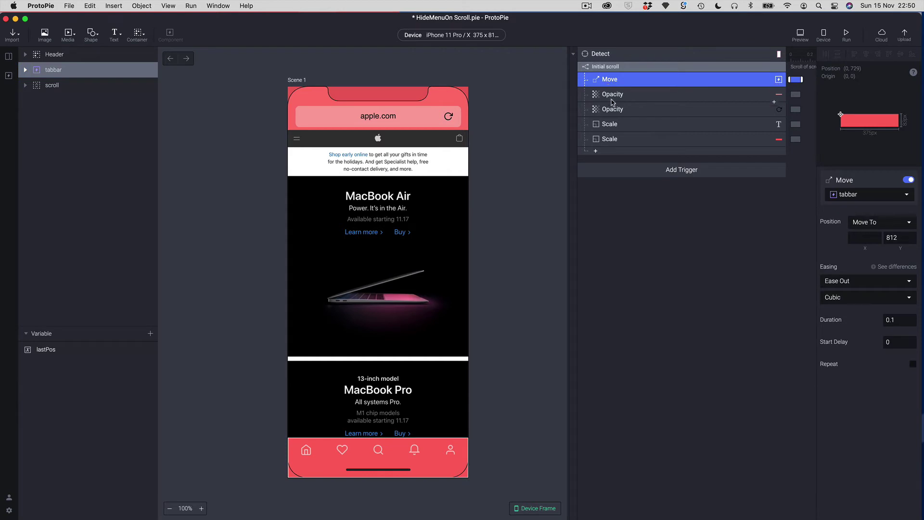
pyautogui.click(611, 98)
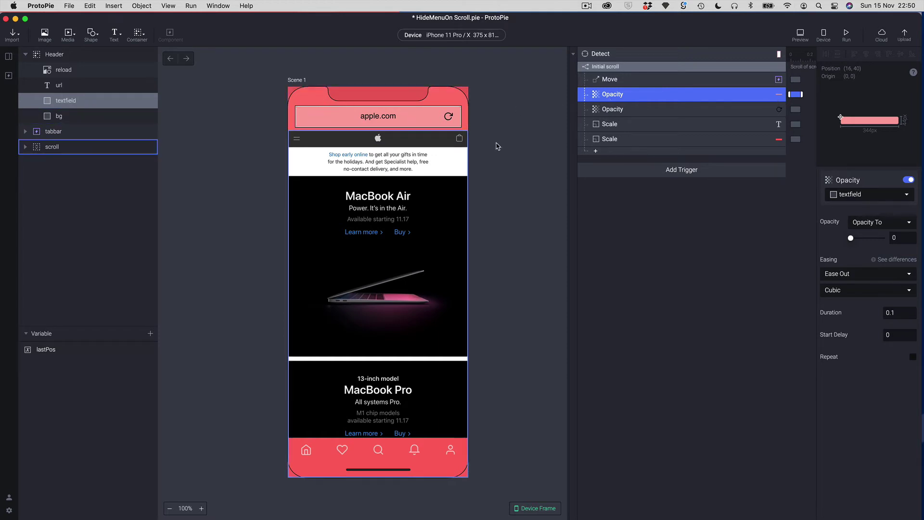
pyautogui.click(600, 110)
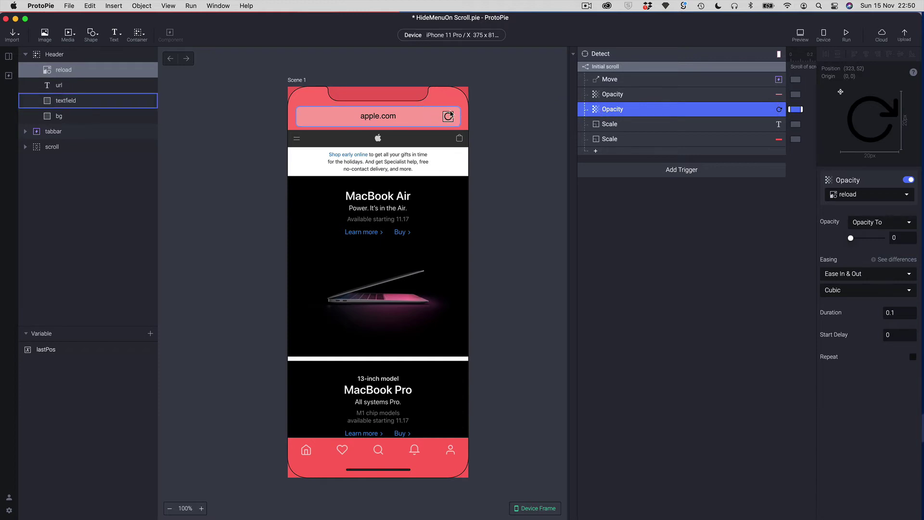
pyautogui.click(612, 125)
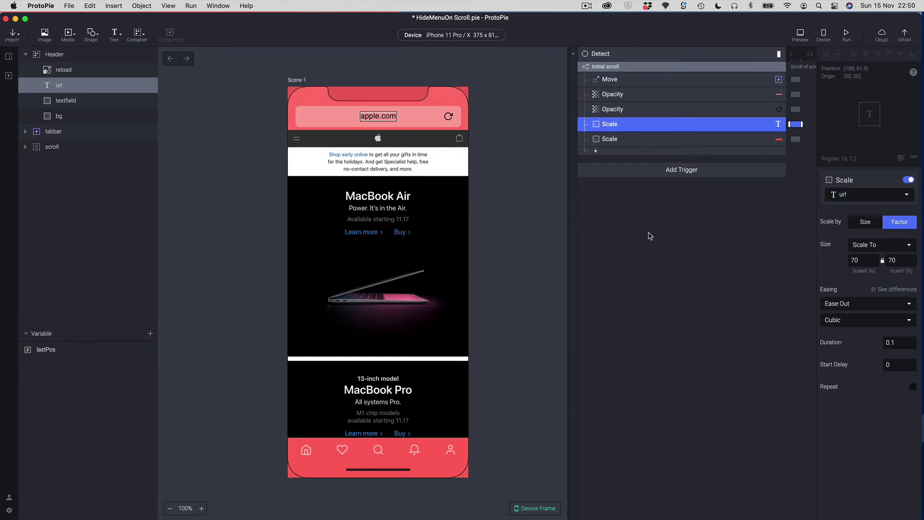
pyautogui.click(56, 86)
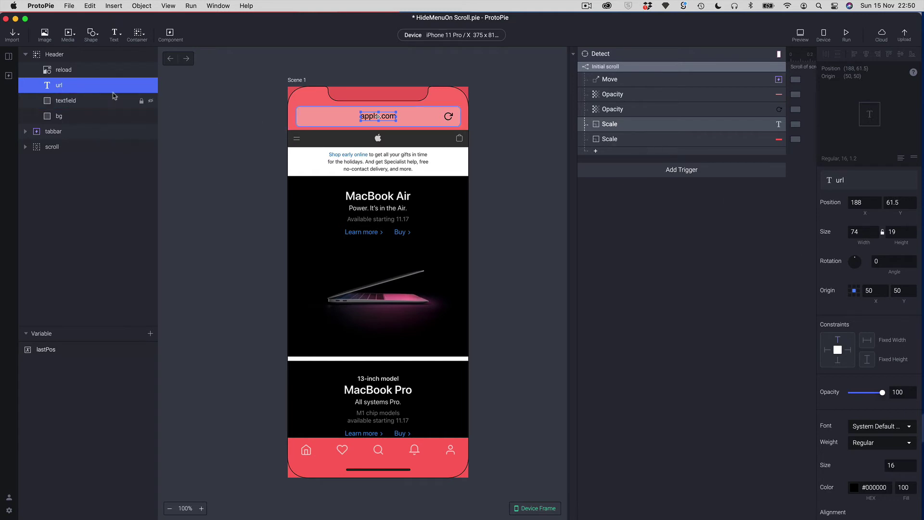
pyautogui.click(612, 142)
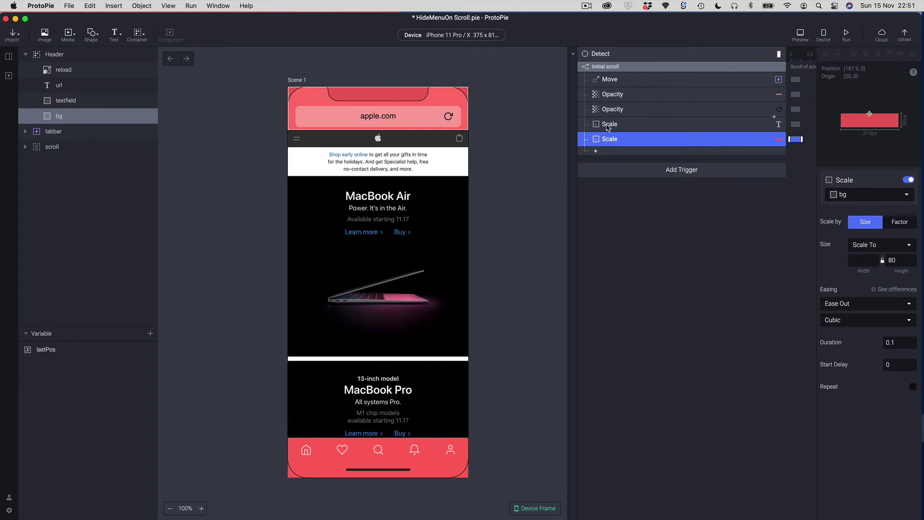
pyautogui.click(604, 70)
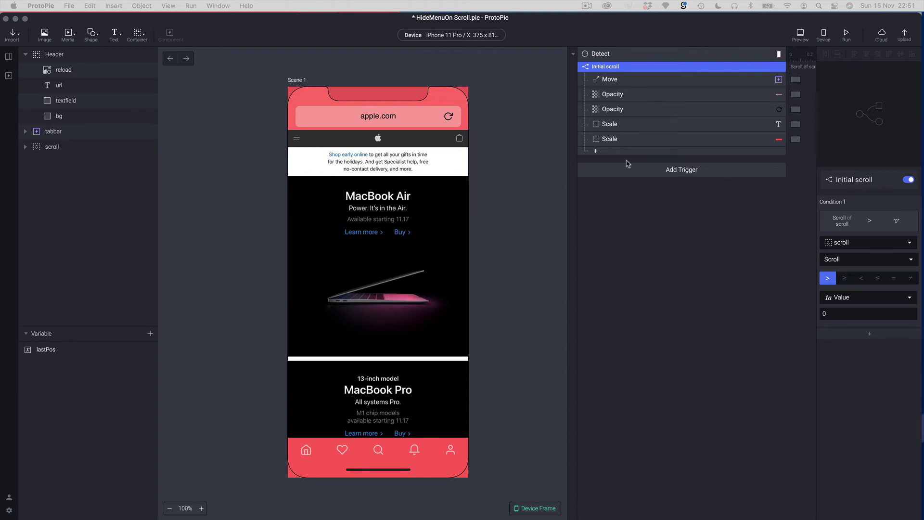
# - Add a second condition under the Detect trigger and name it "If scrolling down"
pyautogui.click(593, 153)
pyautogui.click(596, 151)
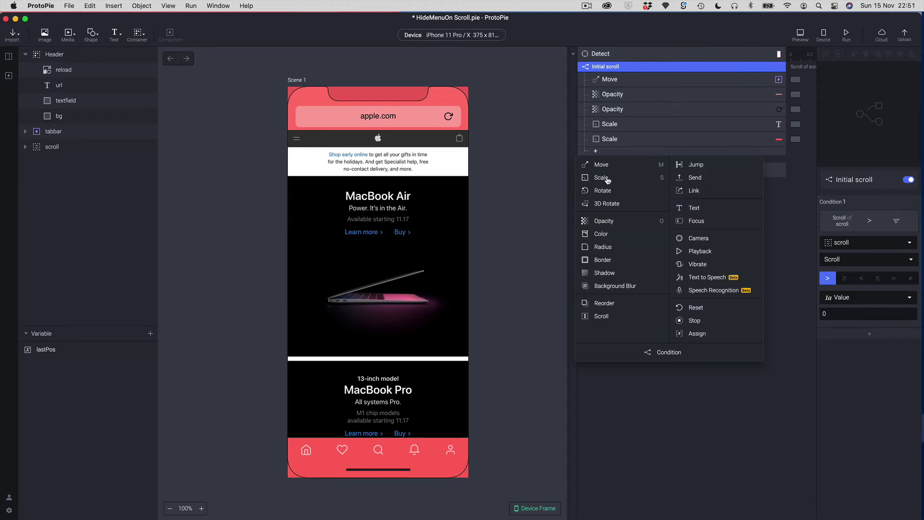
pyautogui.click(668, 357)
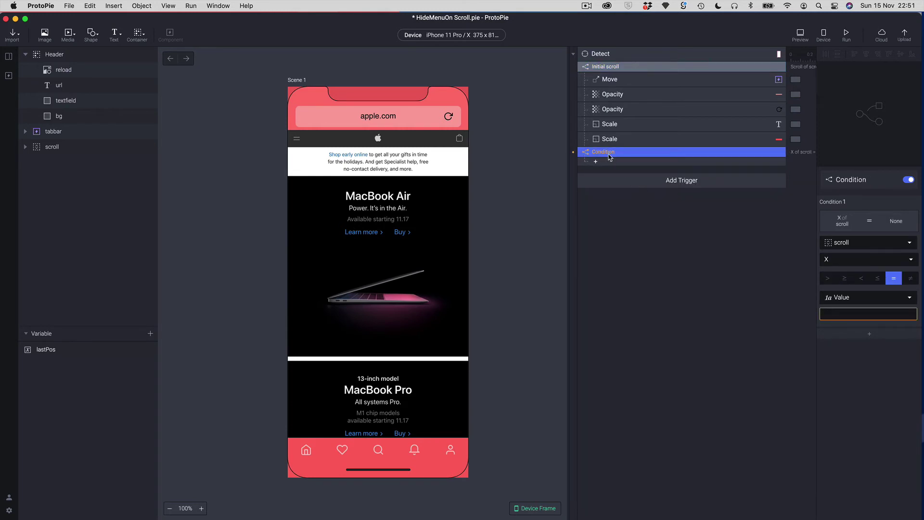
pyautogui.doubleClick(608, 153)
pyautogui.press('BackSpace')
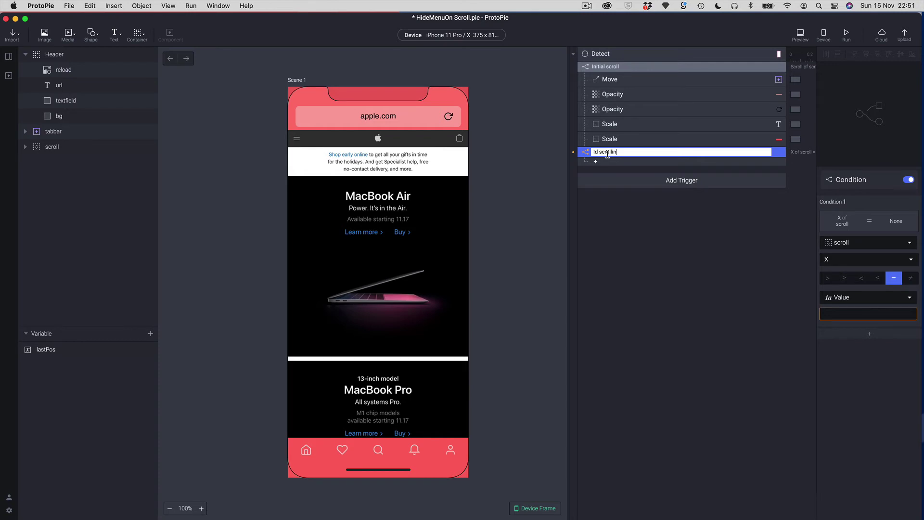
pyautogui.write('If scrolling down')
pyautogui.click(598, 153)
pyautogui.press('BackSpace')
pyautogui.write('f')
pyautogui.press('Return')
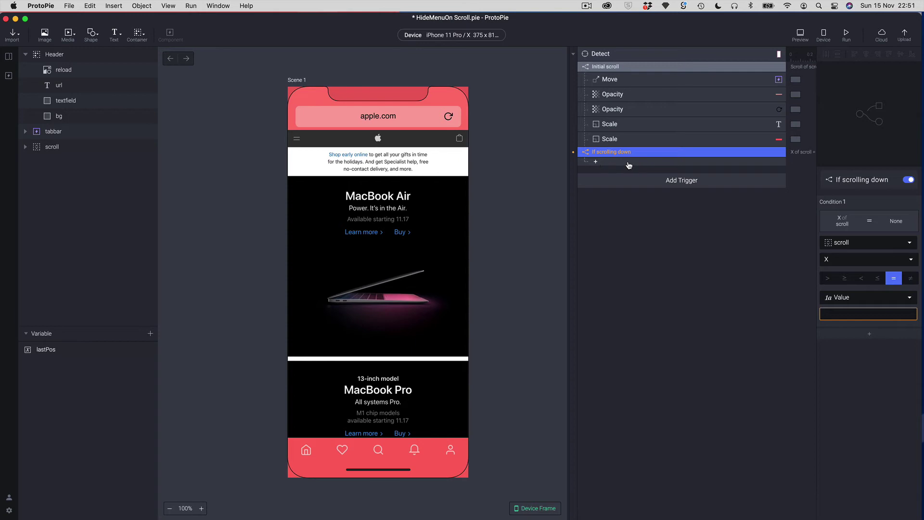
# - Copy the Move, two Opacity and two Scale responses from Initial scroll and paste them under the If scrolling down condition
pyautogui.click(610, 80)
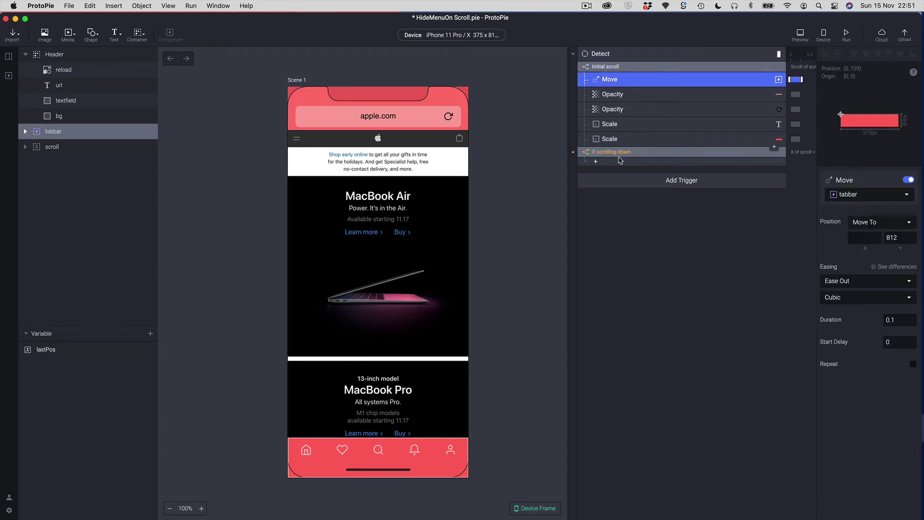
pyautogui.keyDown('shift'); pyautogui.click(611, 139); pyautogui.keyUp('shift')
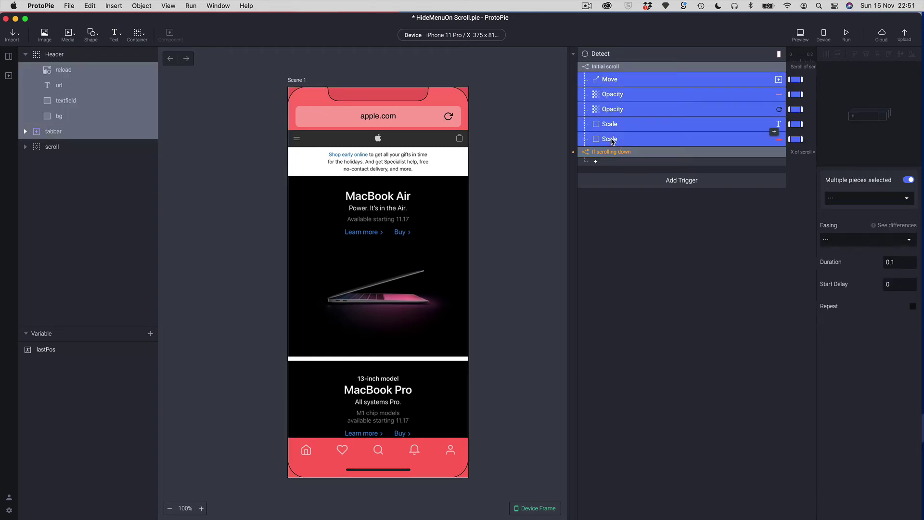
pyautogui.click(614, 153)
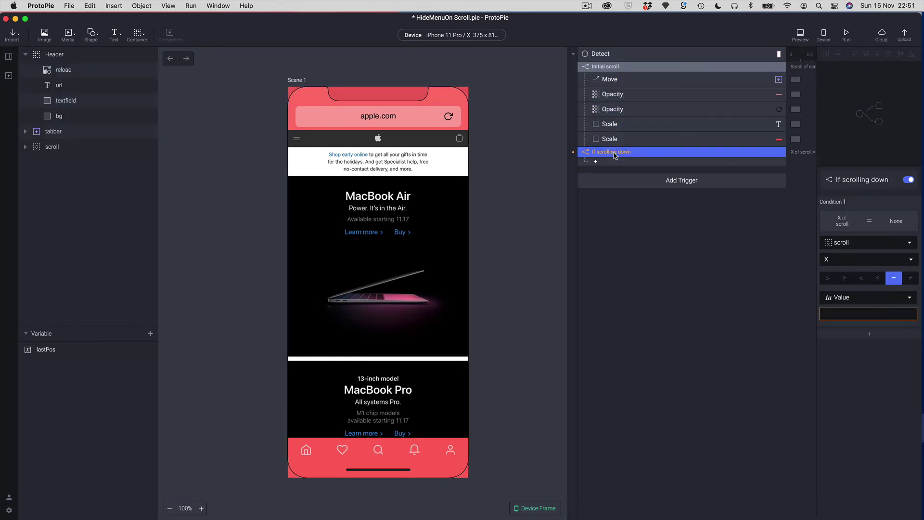
pyautogui.press('super+v')
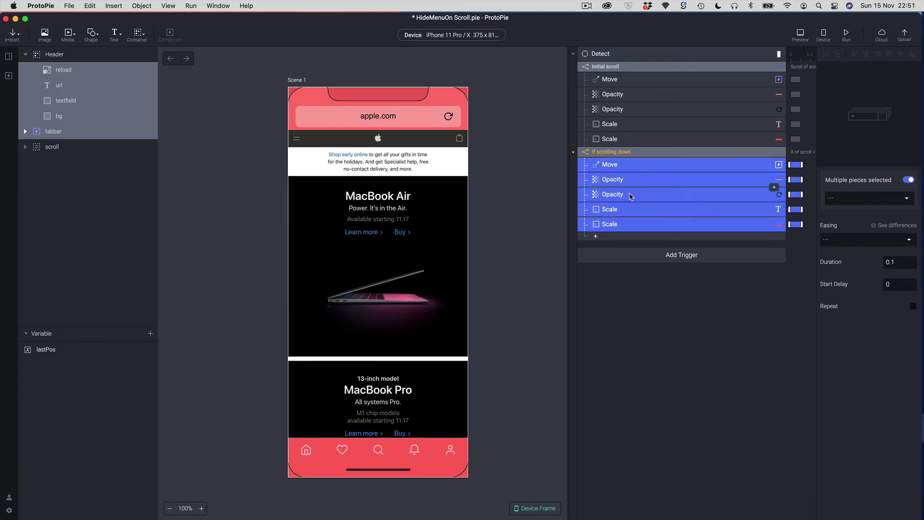
# - Make the If scrolling down condition compare the scroll container's Scroll property with the greater-than operator
pyautogui.click(607, 153)
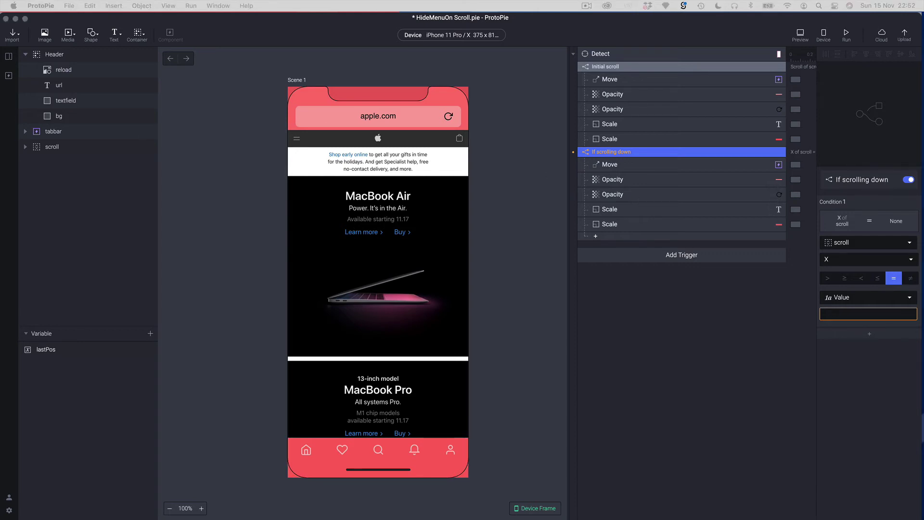
pyautogui.click(604, 157)
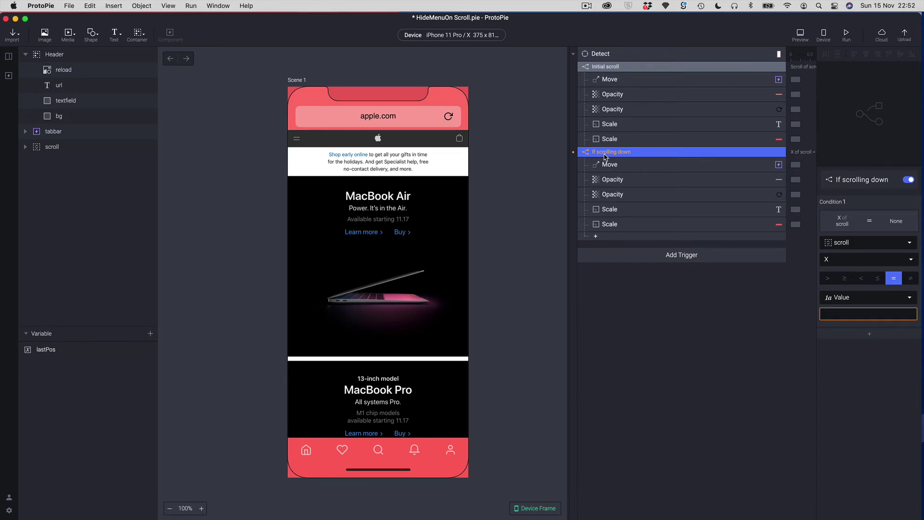
pyautogui.click(840, 264)
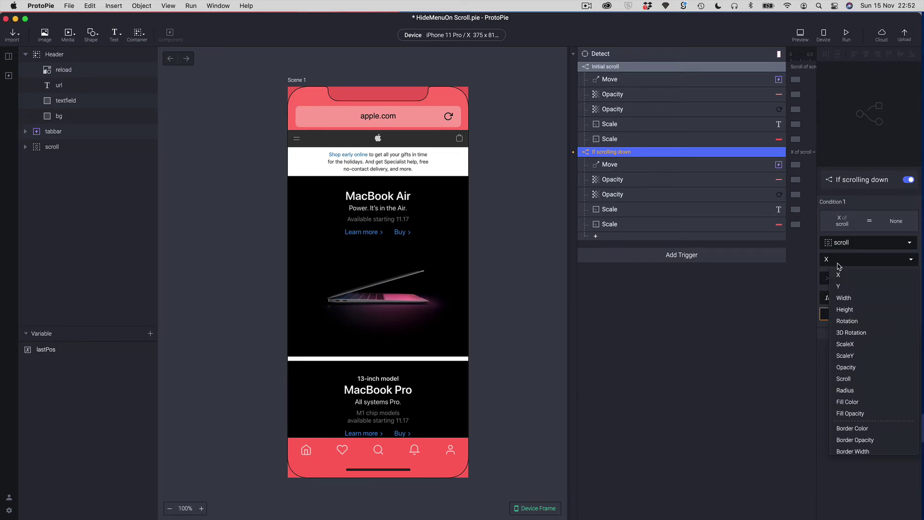
pyautogui.click(855, 379)
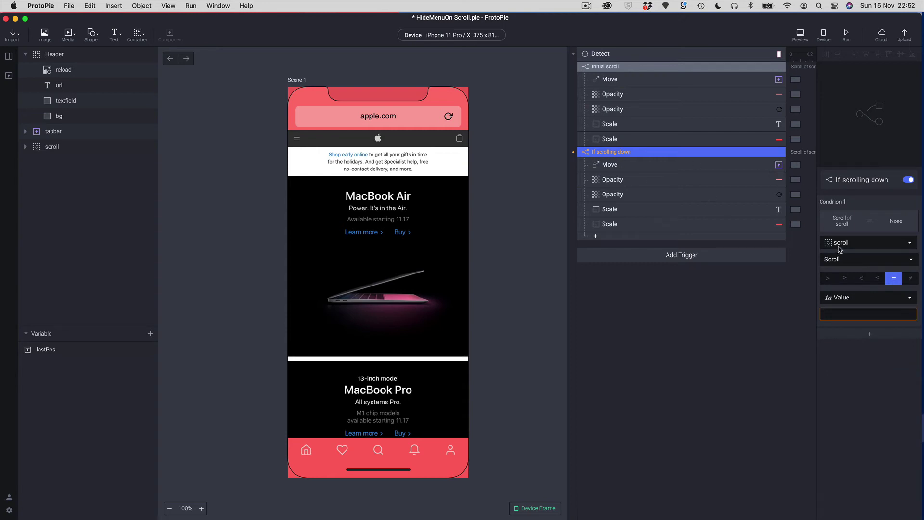
pyautogui.click(827, 279)
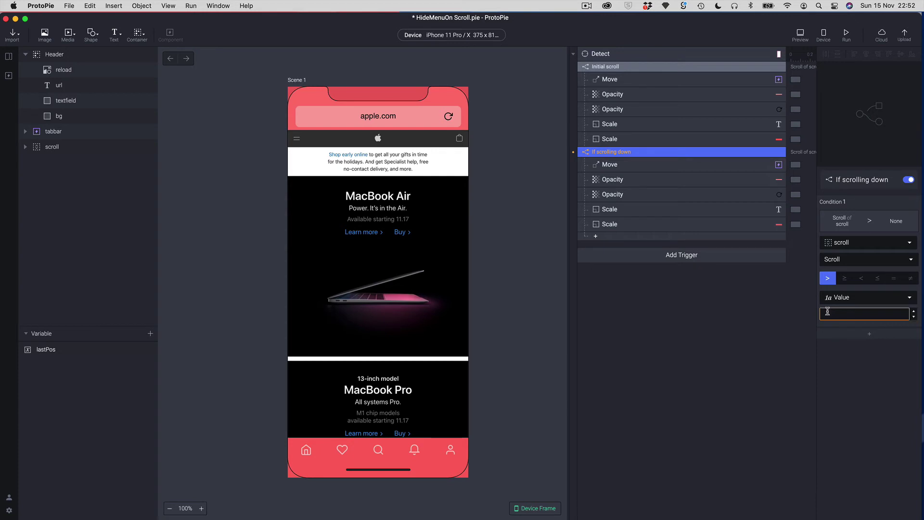
# - Set the comparison value of the If scrolling down condition to a formula consisting of the lastPos variable
pyautogui.click(864, 315)
pyautogui.click(849, 299)
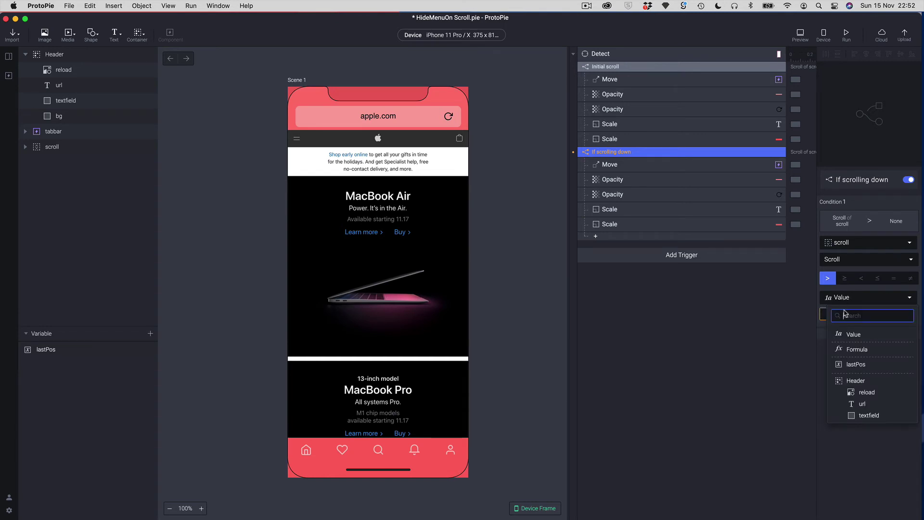
pyautogui.click(858, 350)
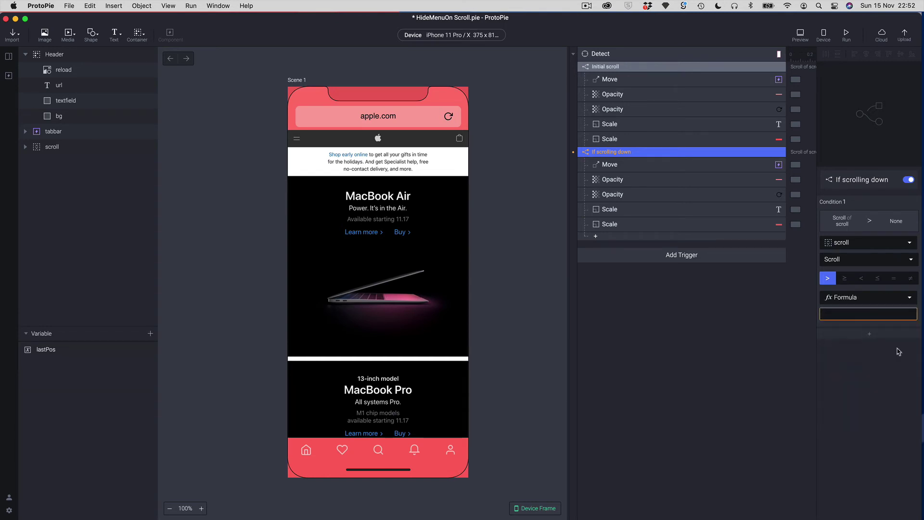
pyautogui.click(904, 314)
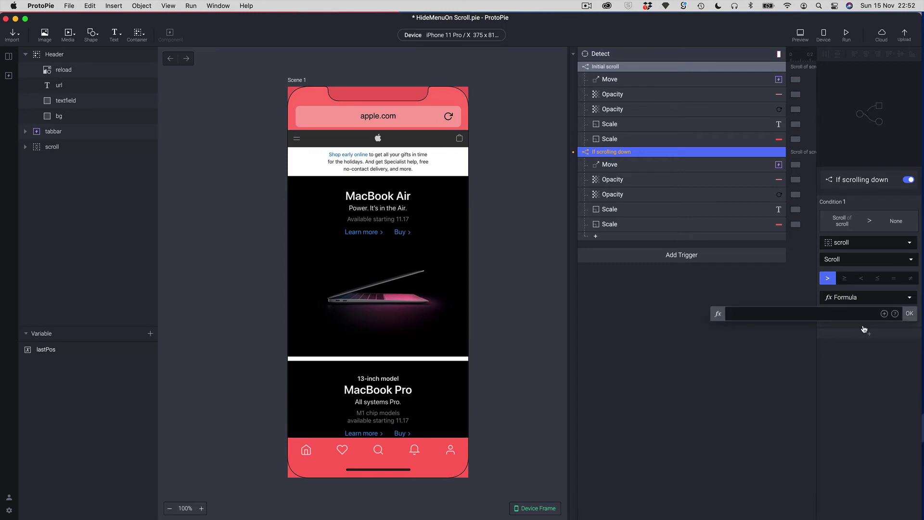
pyautogui.click(884, 313)
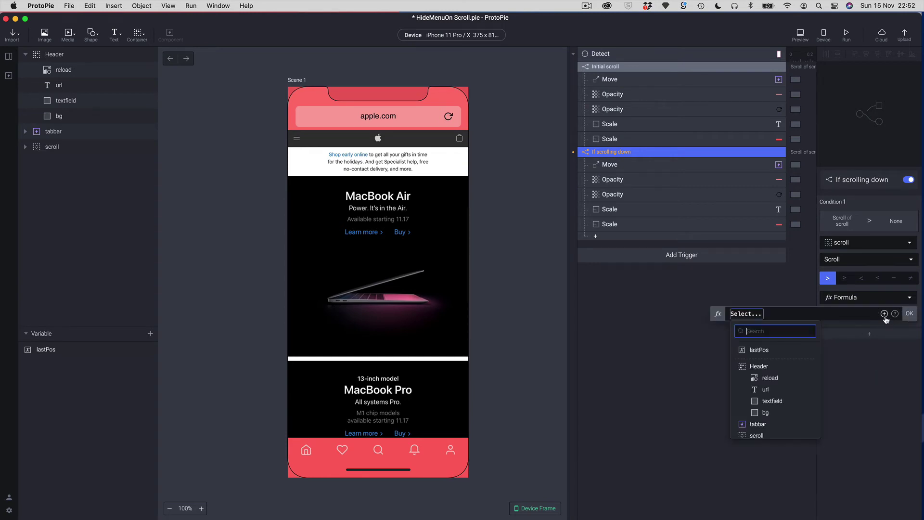
pyautogui.click(759, 351)
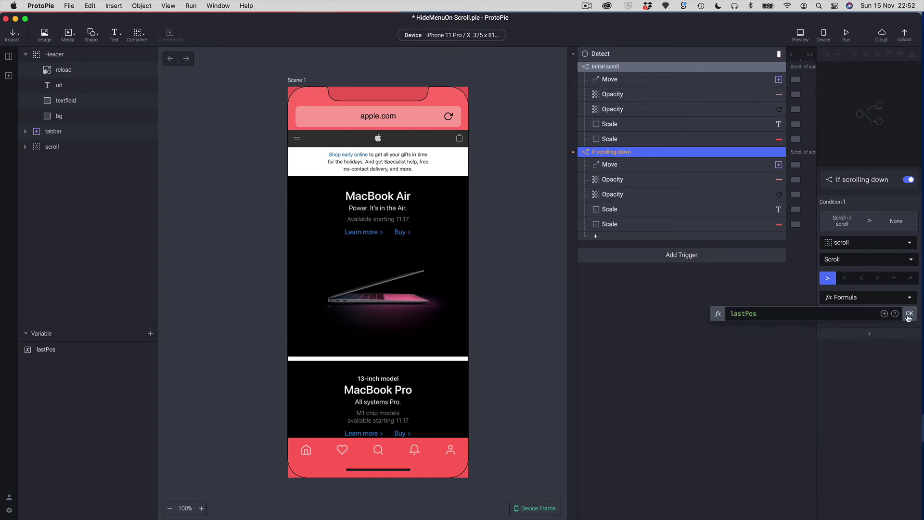
pyautogui.click(909, 313)
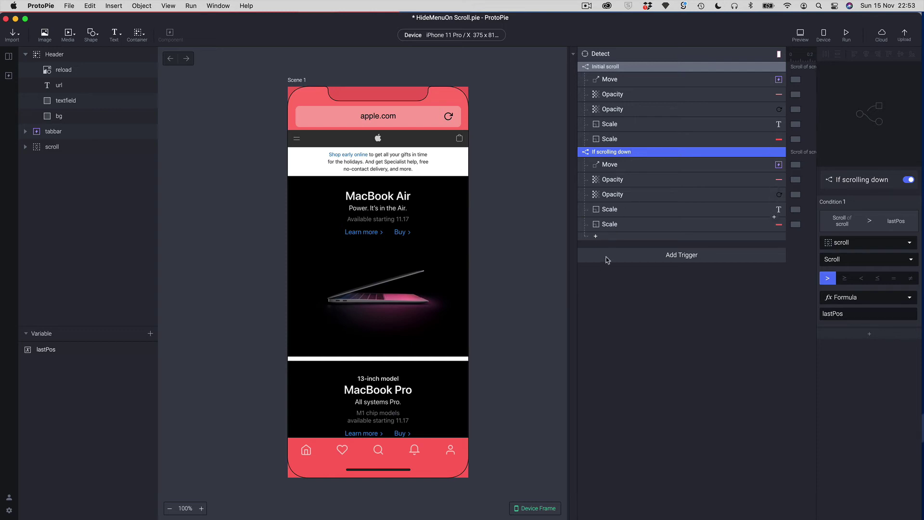
# - Add a third condition under the Detect trigger and name it "If scrolling up"
pyautogui.click(596, 238)
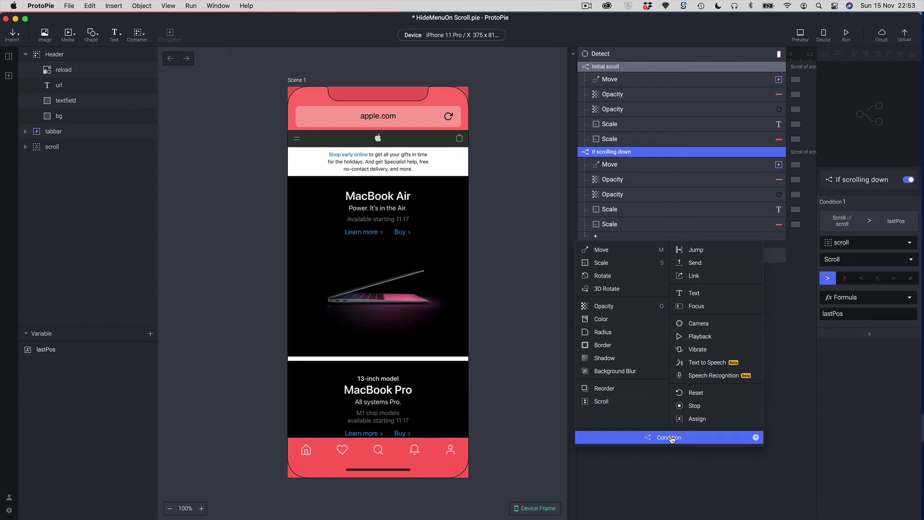
pyautogui.click(669, 437)
pyautogui.doubleClick(605, 237)
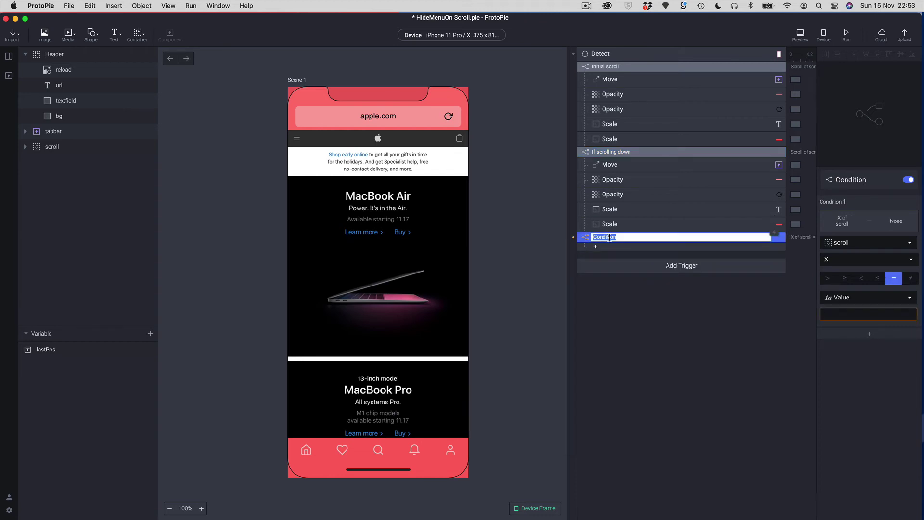
pyautogui.write('If scrolling up')
pyautogui.press('Return')
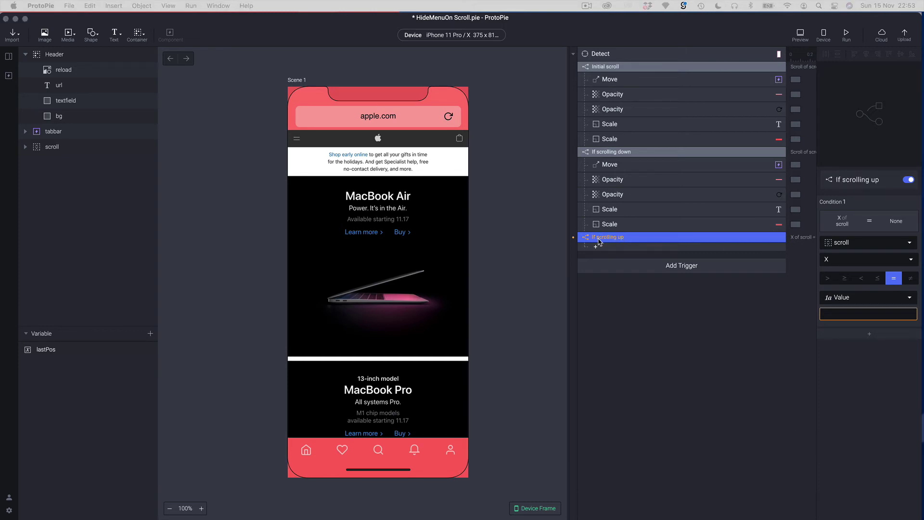
# - Make the If scrolling up condition compare the scroll container's Scroll property with the less-than operator
pyautogui.click(837, 260)
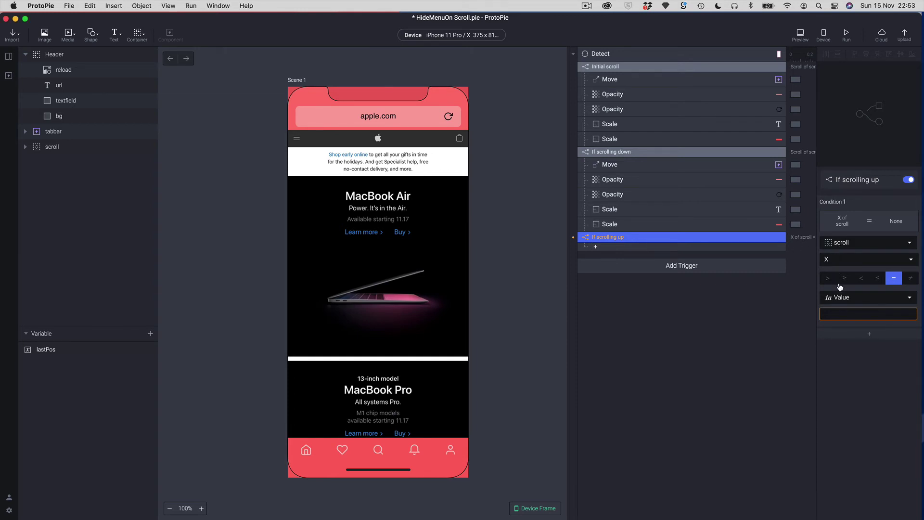
pyautogui.click(839, 263)
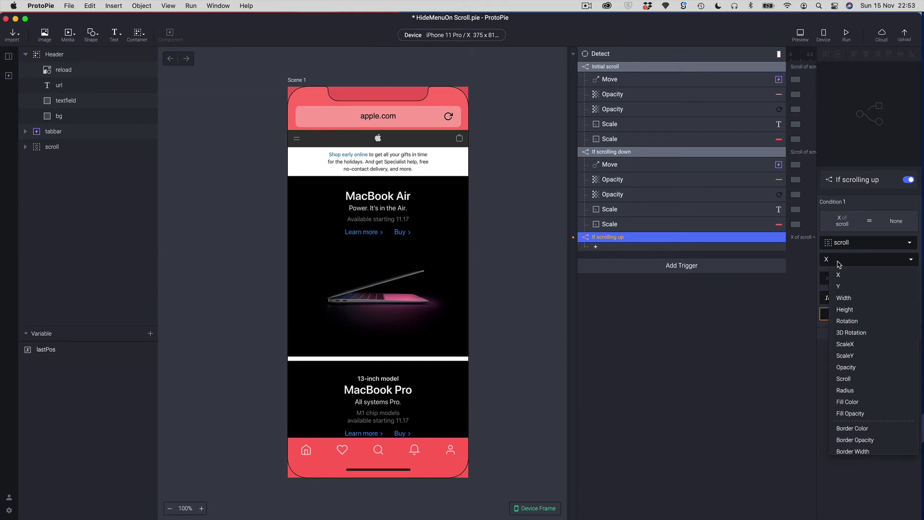
pyautogui.click(852, 384)
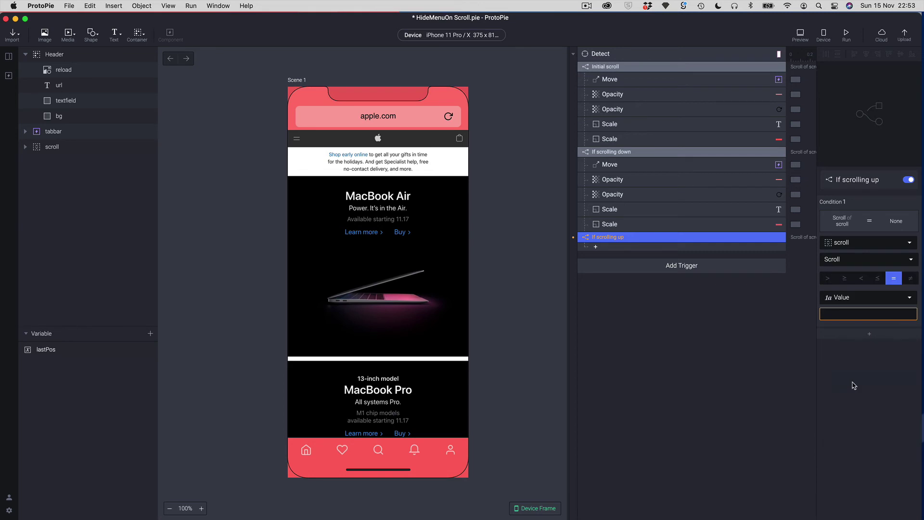
pyautogui.click(862, 280)
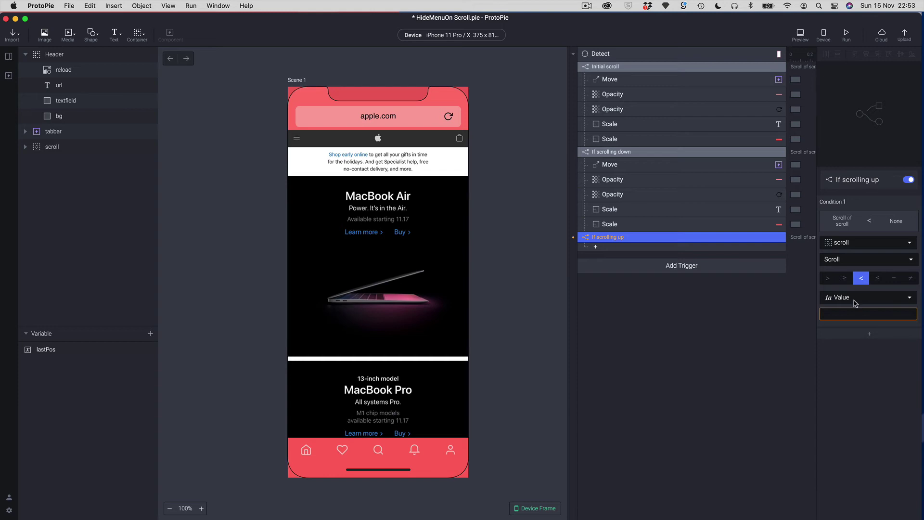
# - Compare the If scrolling up condition against the lastPos variable and paste the copied responses under it
pyautogui.click(855, 299)
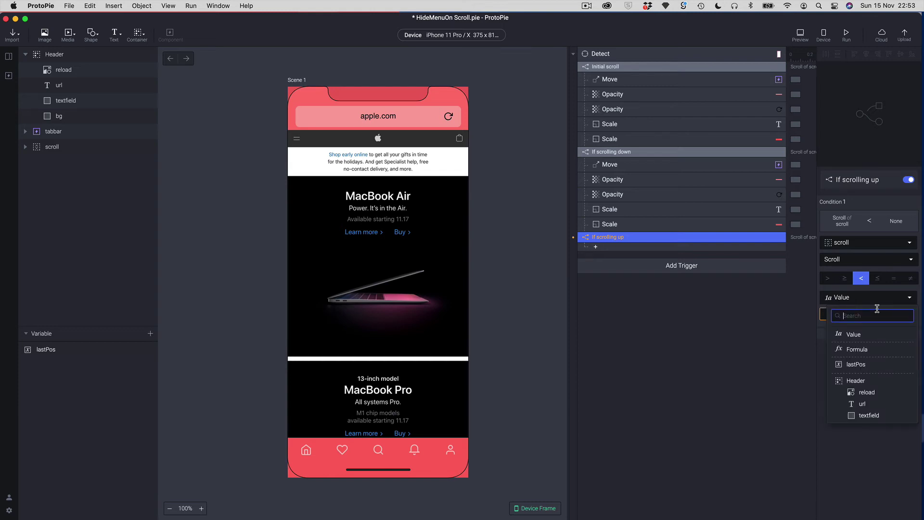
pyautogui.click(861, 369)
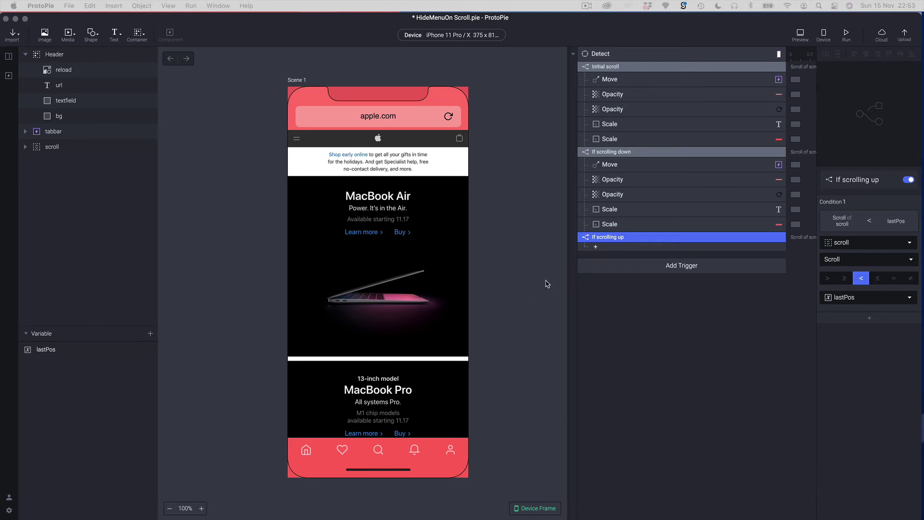
pyautogui.click(612, 237)
pyautogui.press('super+v')
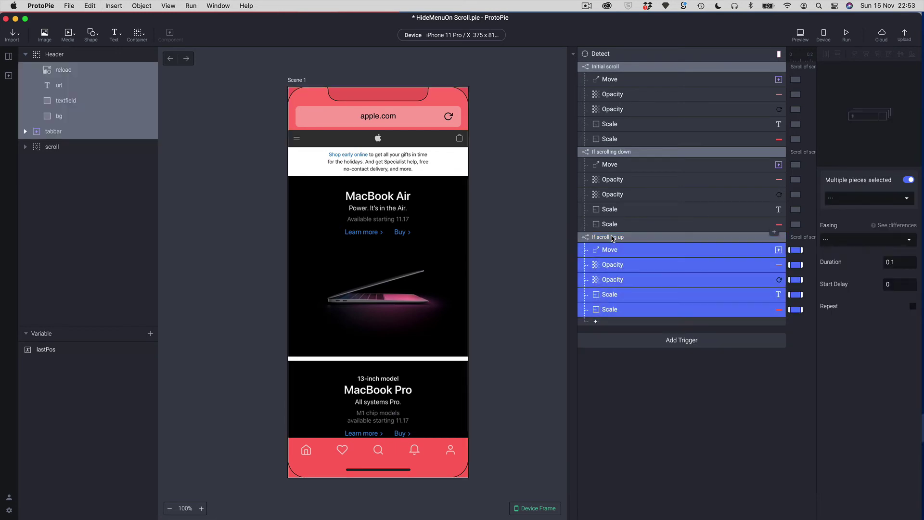
# - Review the settings of the Move, Opacity and Scale responses under If scrolling up, along with the condition itself
pyautogui.click(770, 250)
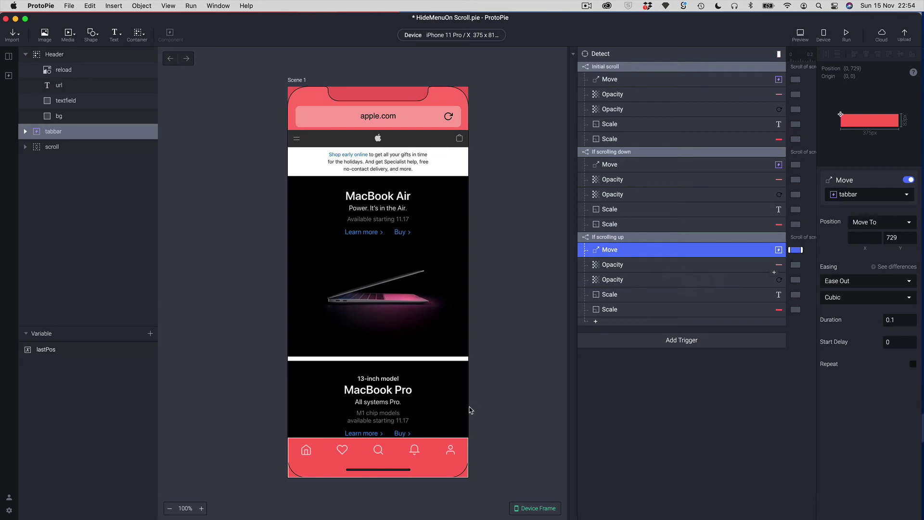
pyautogui.click(618, 266)
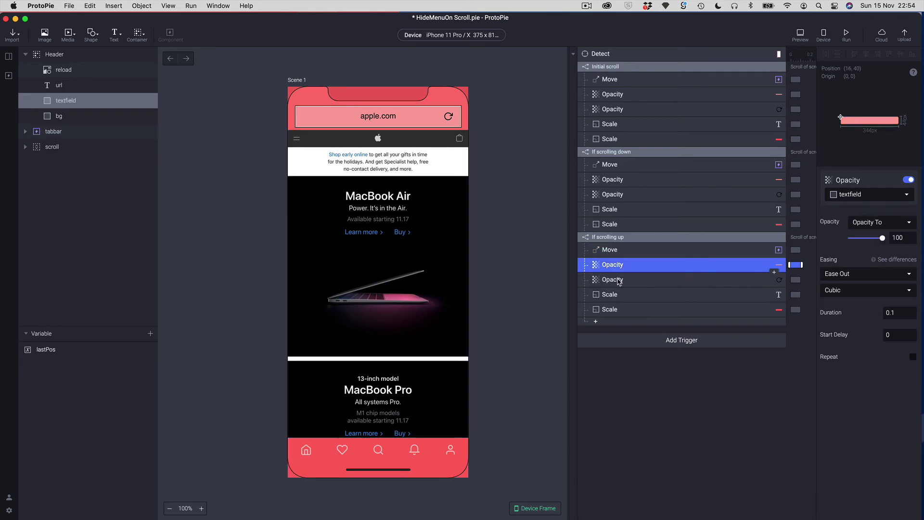
pyautogui.click(619, 280)
pyautogui.click(615, 298)
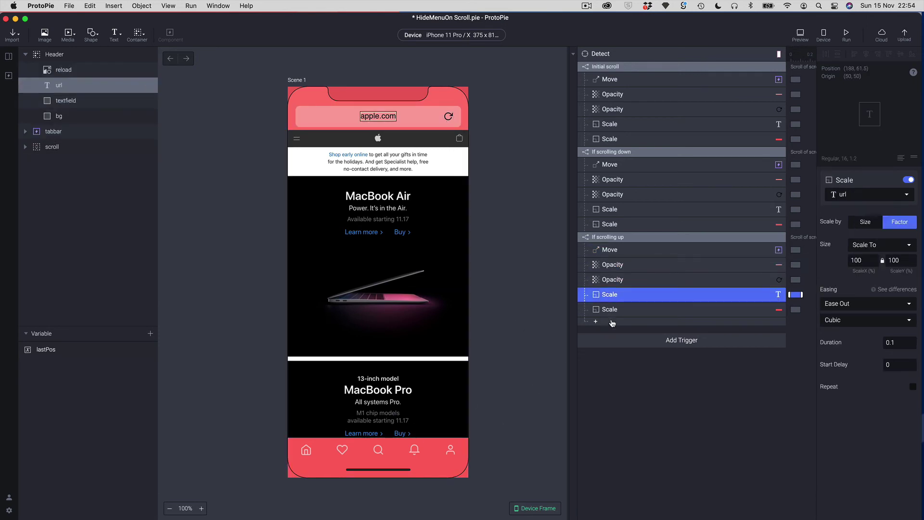
pyautogui.click(612, 312)
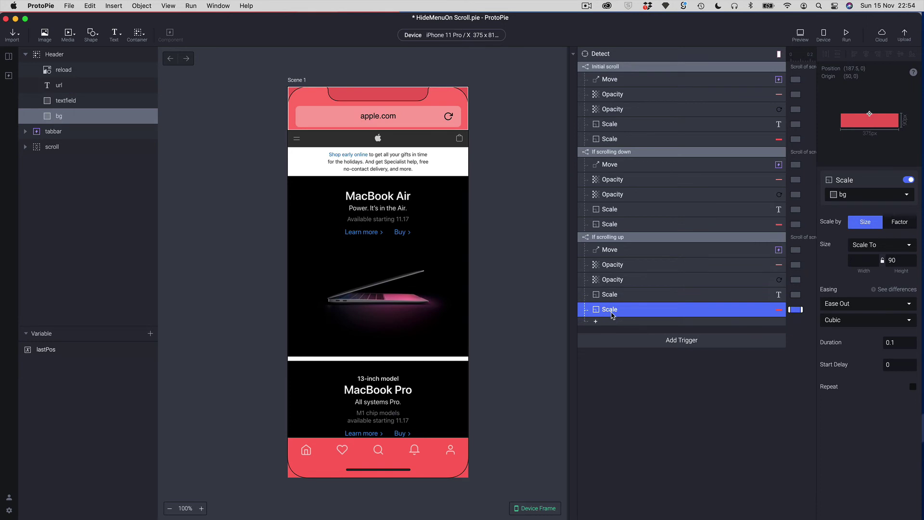
pyautogui.click(612, 239)
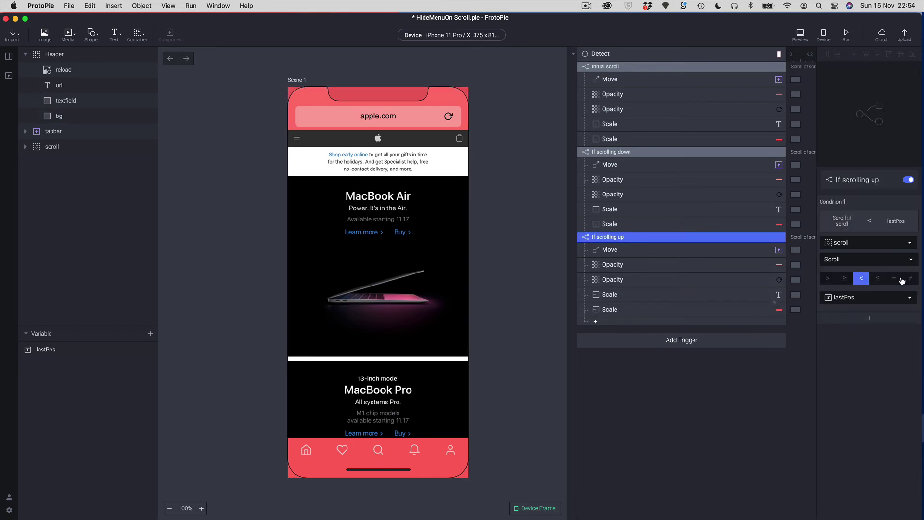
pyautogui.click(652, 404)
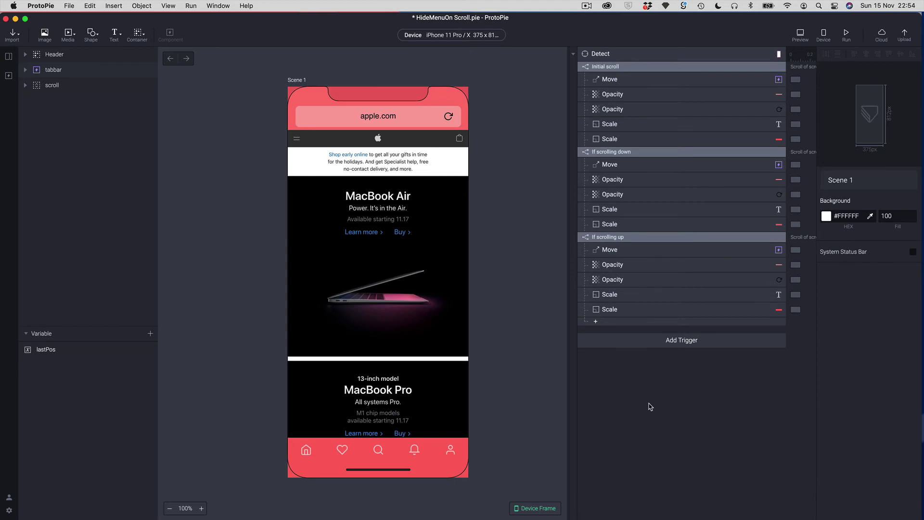
# - Add a Touch Down trigger and assign it to the scroll container
pyautogui.click(617, 344)
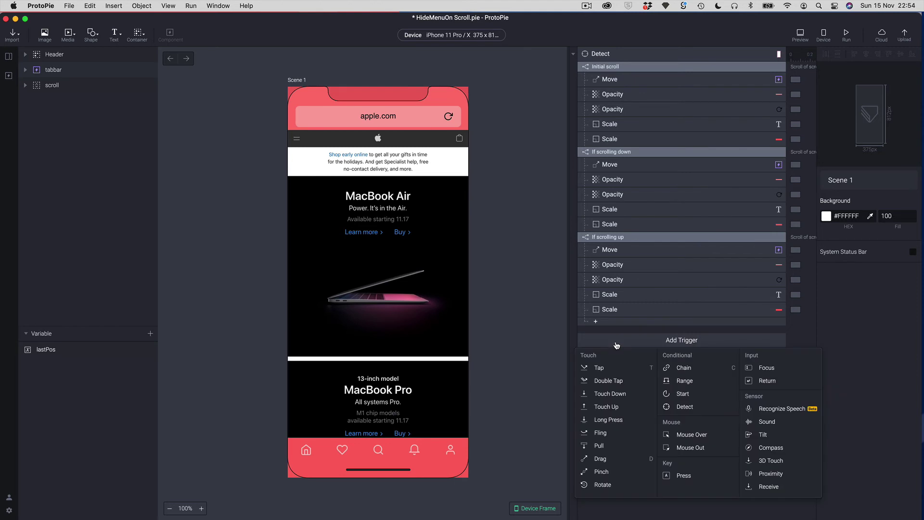
pyautogui.click(607, 394)
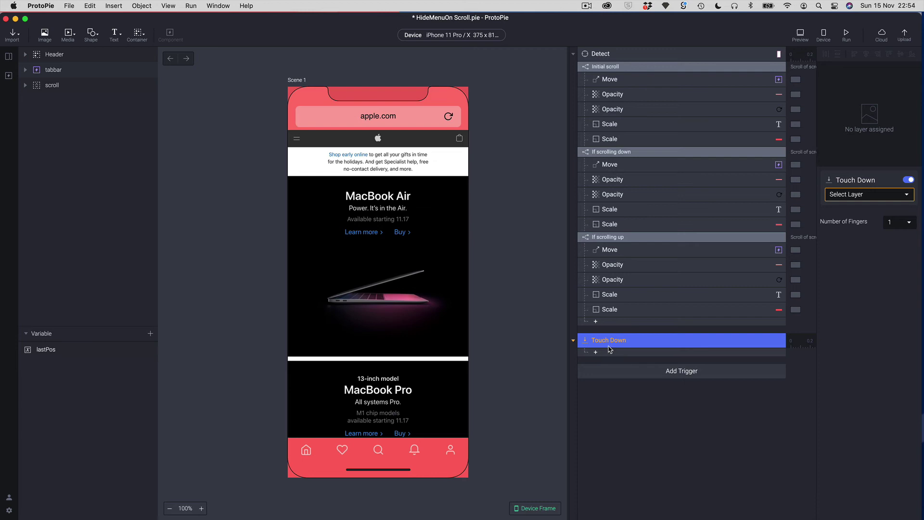
pyautogui.click(851, 202)
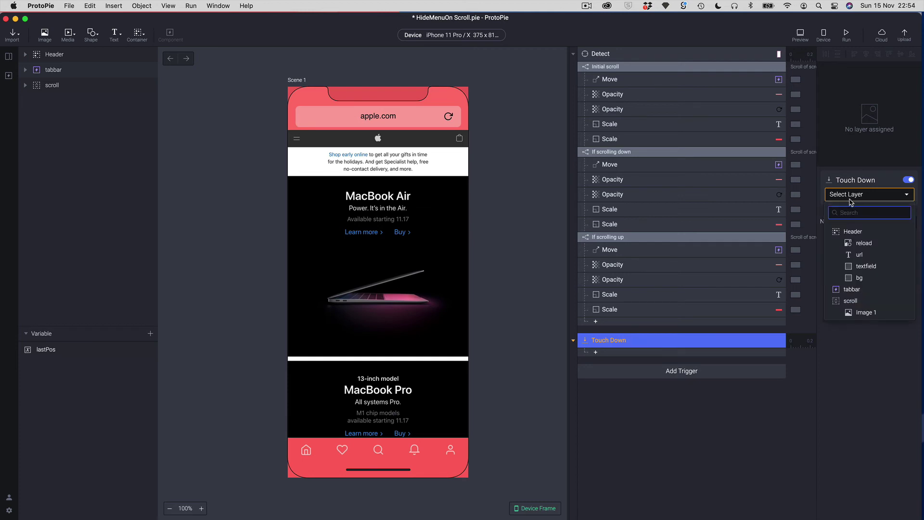
pyautogui.click(851, 301)
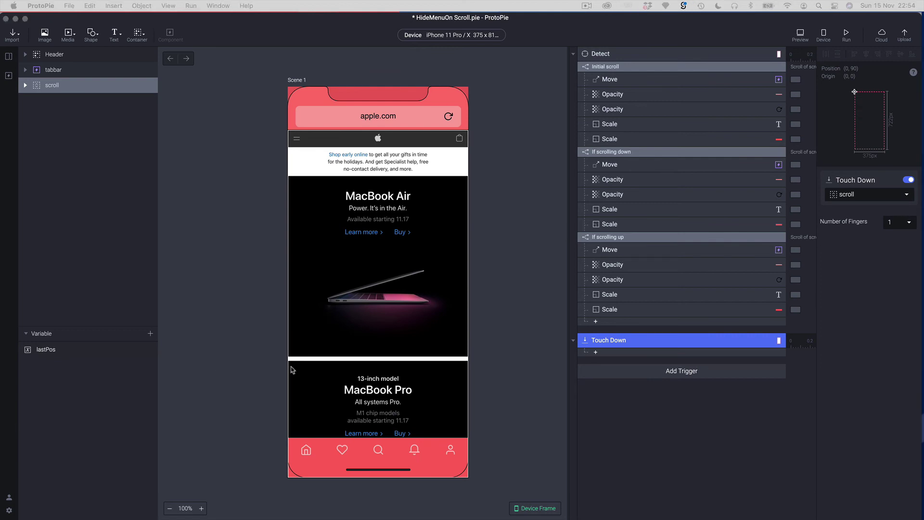
# - Add an Assign response under the Touch Down trigger and target the lastPos variable
pyautogui.click(610, 344)
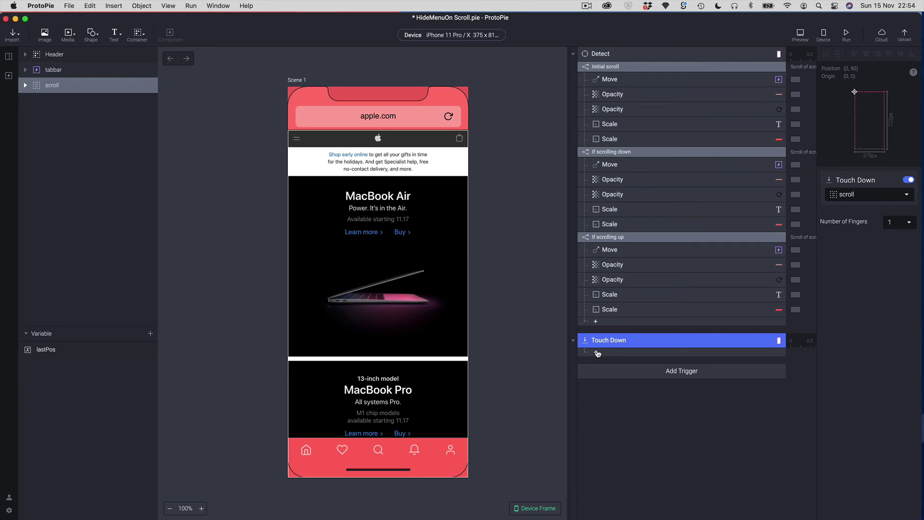
pyautogui.click(597, 352)
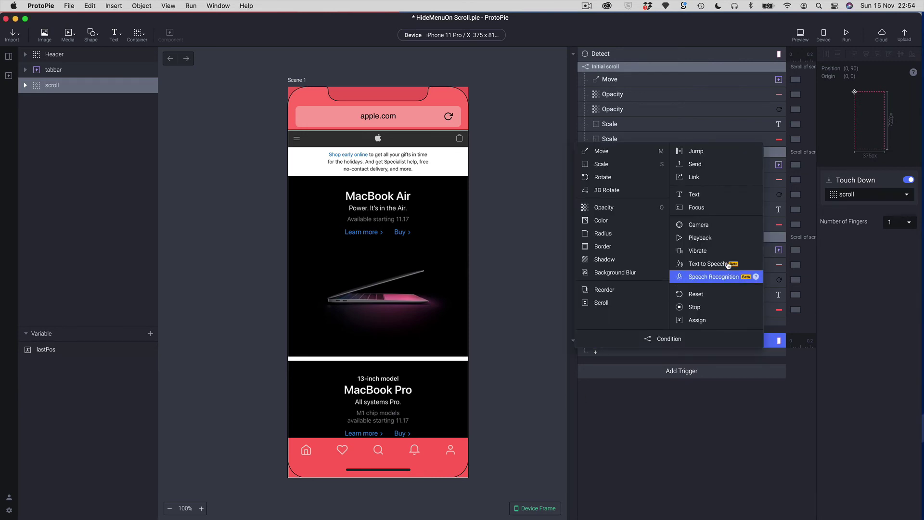
pyautogui.click(709, 320)
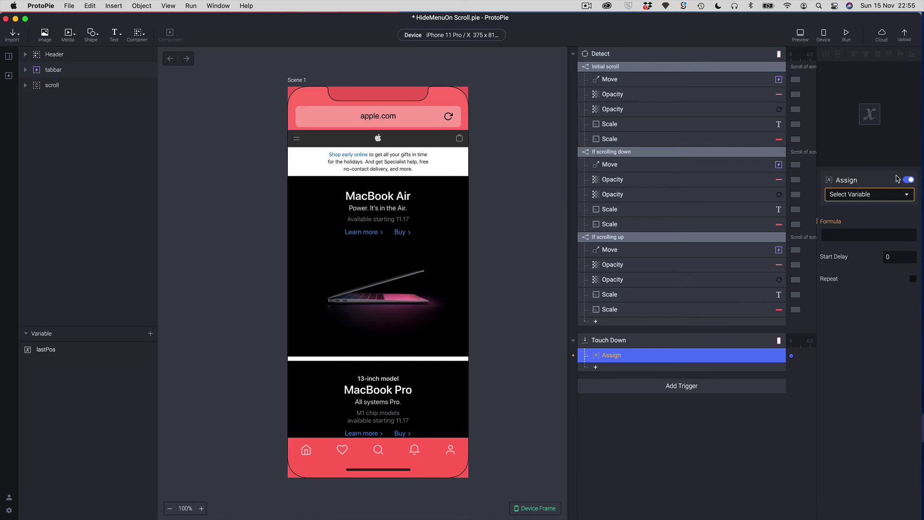
pyautogui.click(862, 197)
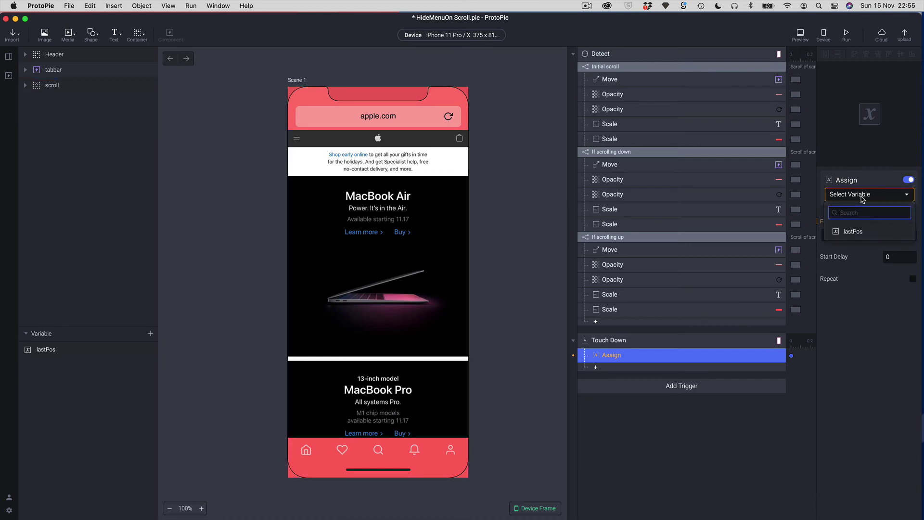
pyautogui.click(850, 232)
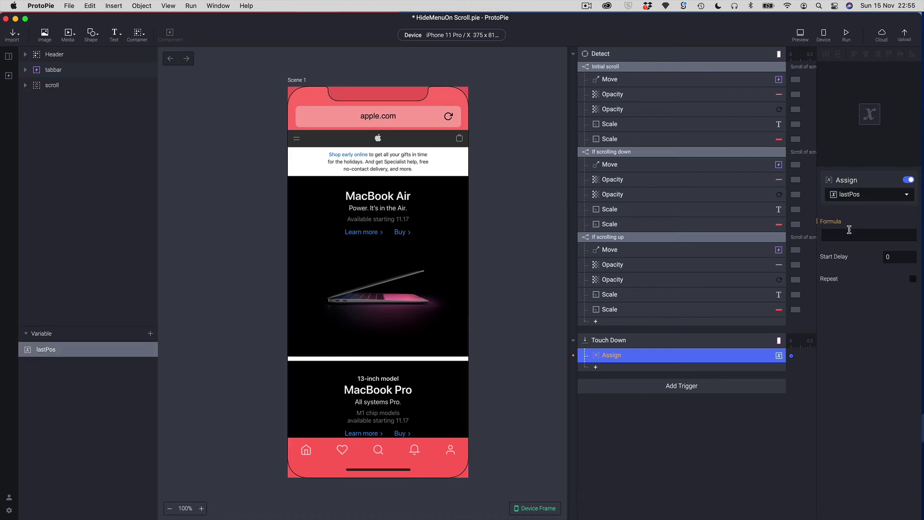
# - Set the Assign response's formula to `scroll`.scrollOffset
pyautogui.click(842, 232)
pyautogui.click(911, 236)
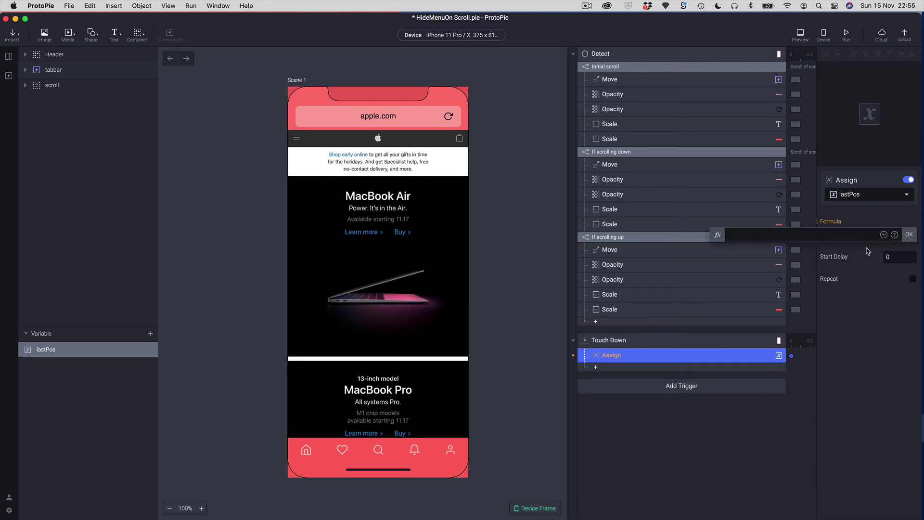
pyautogui.press('`')
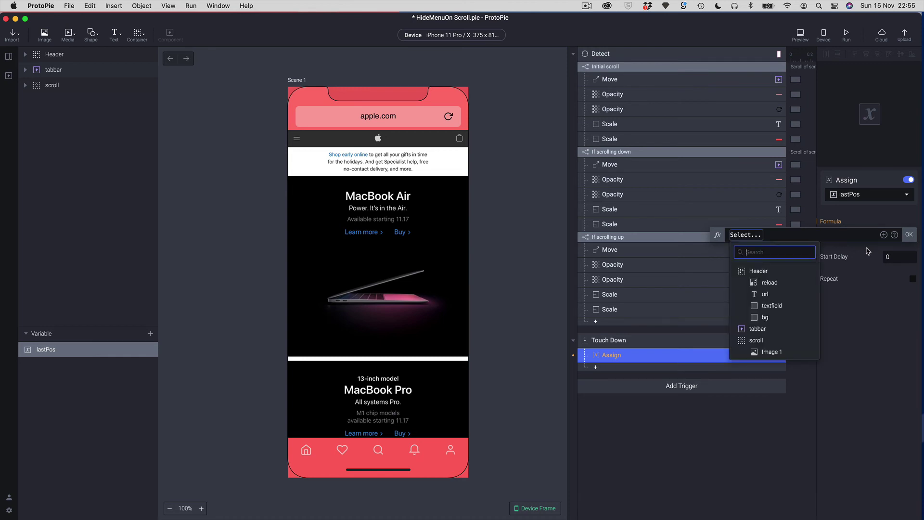
pyautogui.click(764, 342)
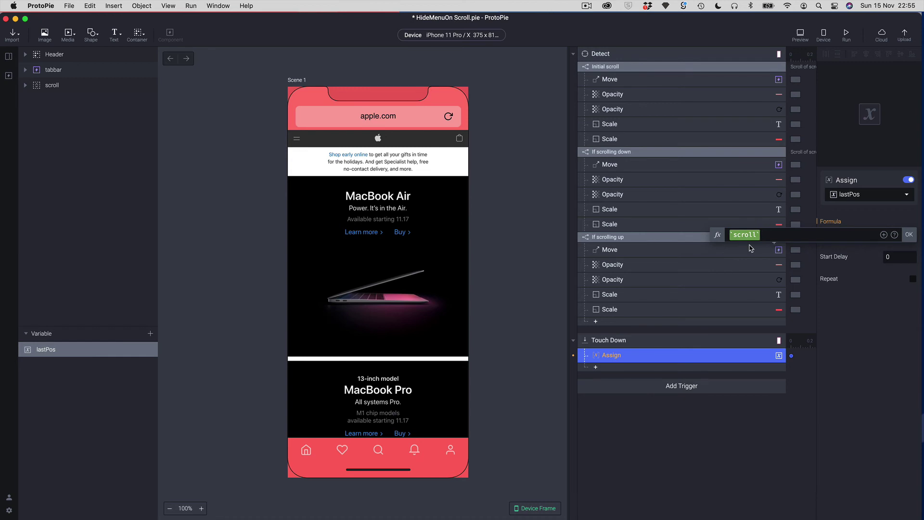
pyautogui.write('.')
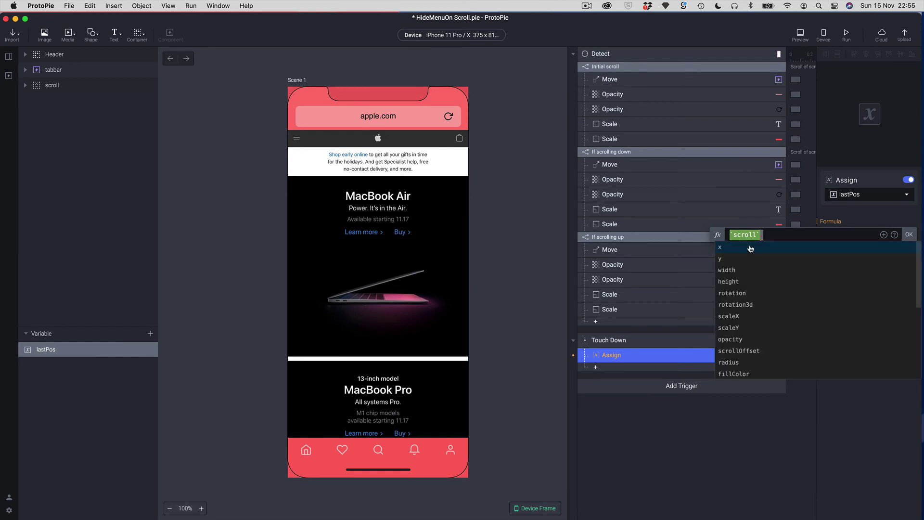
pyautogui.click(747, 351)
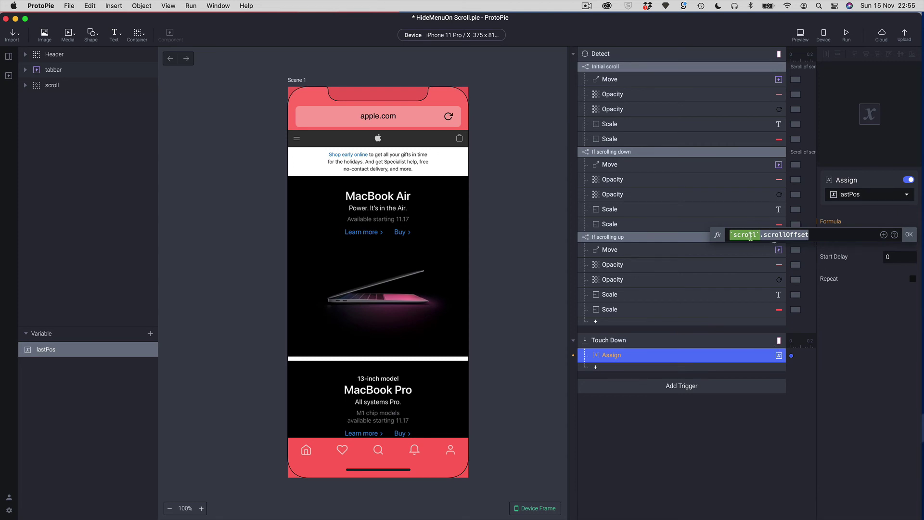
pyautogui.click(908, 234)
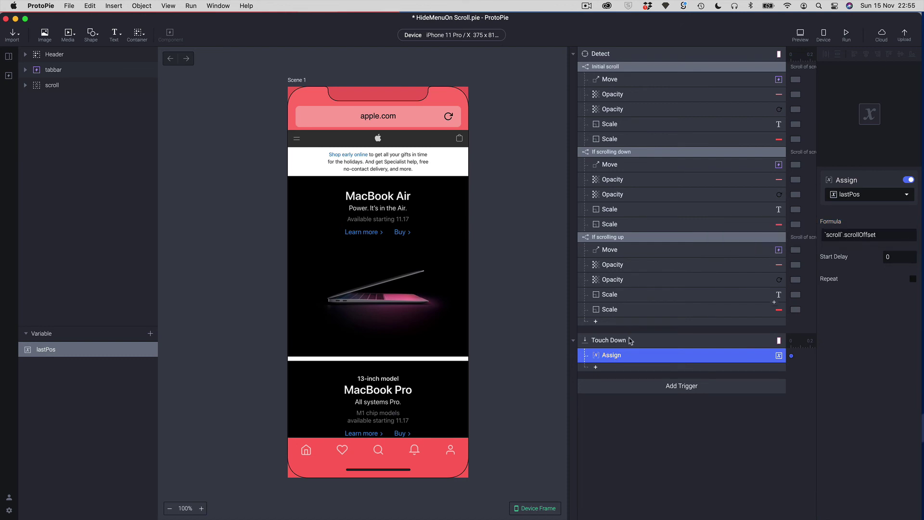
pyautogui.click(614, 343)
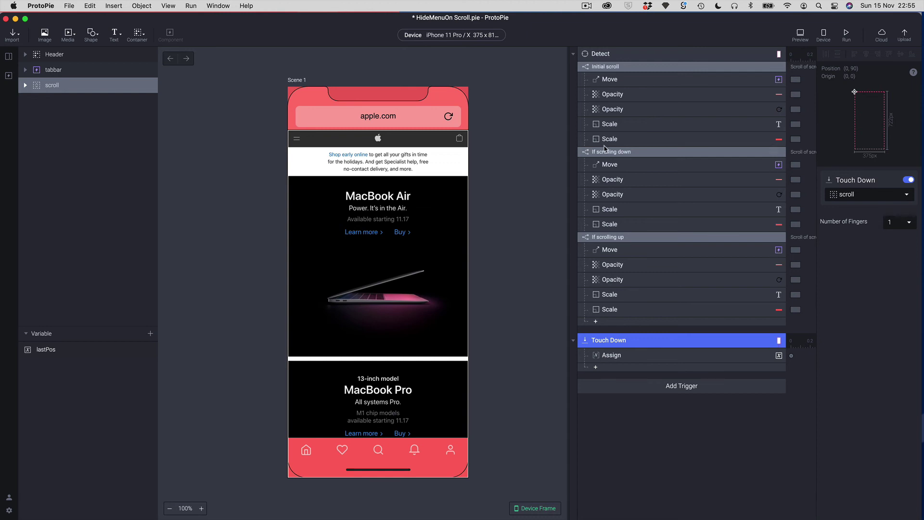
pyautogui.click(601, 57)
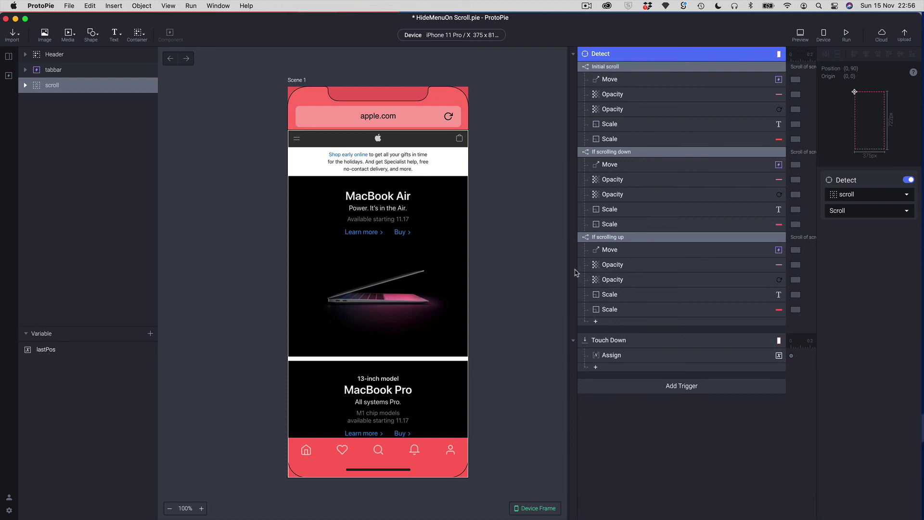
pyautogui.click(627, 237)
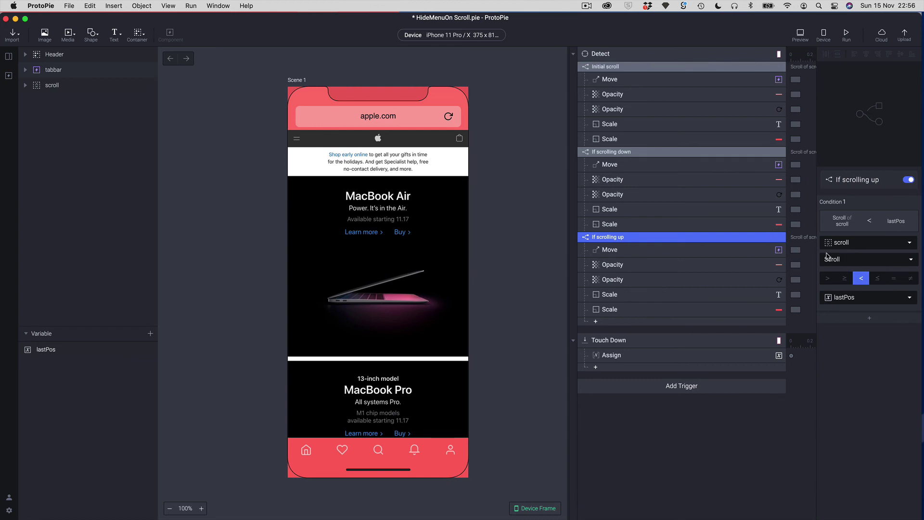
# - Rename the Assign response under Touch Down as "Assign current scroll position before scrolling"
pyautogui.click(612, 357)
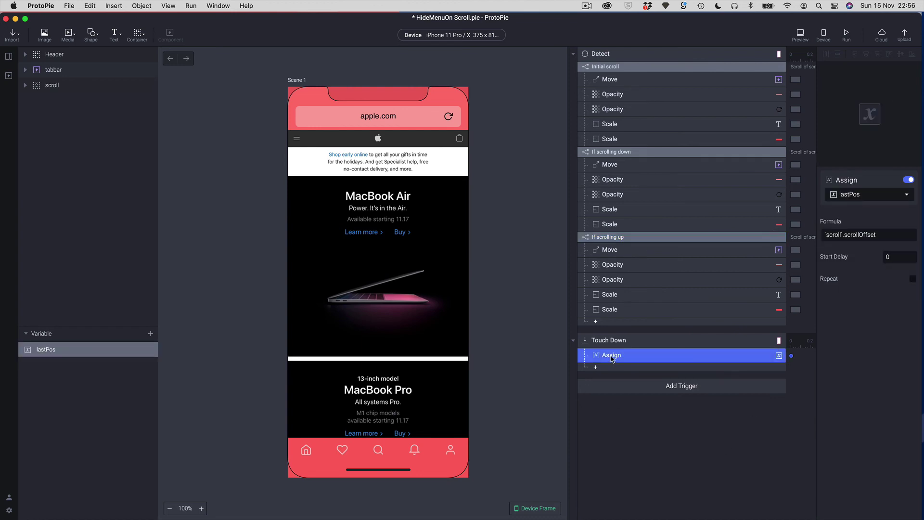
pyautogui.doubleClick(612, 357)
pyautogui.click(623, 357)
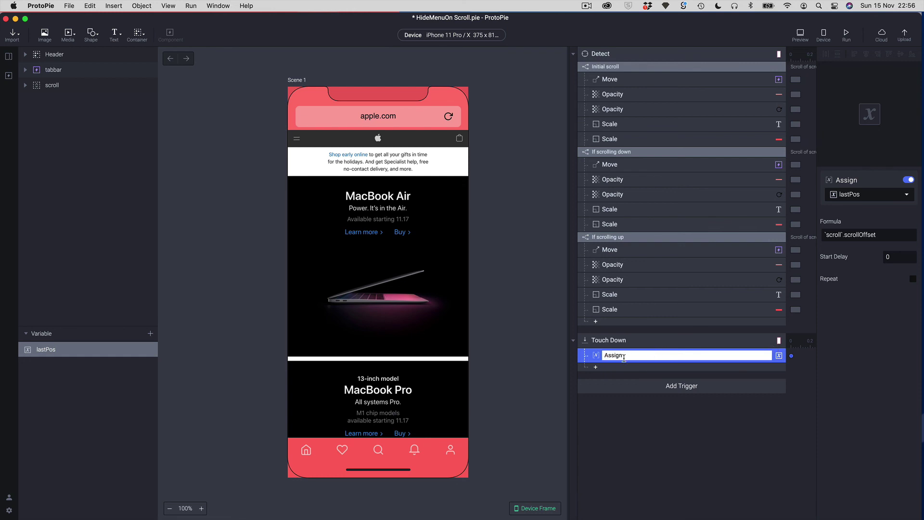
pyautogui.write('current scroll position before scrolling')
pyautogui.press('Return')
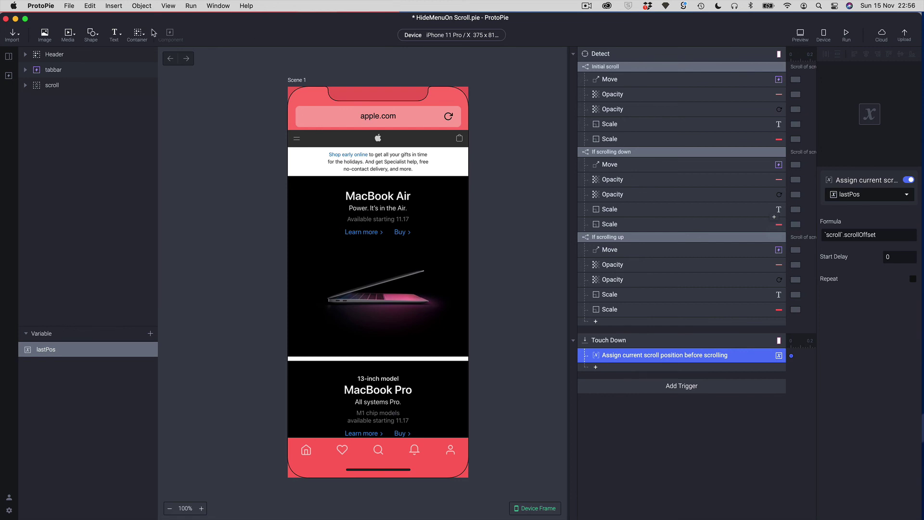
# - Preview the prototype with the editor minimised, scroll the page to test the header and tab bar, and return to the editor
pyautogui.click(801, 36)
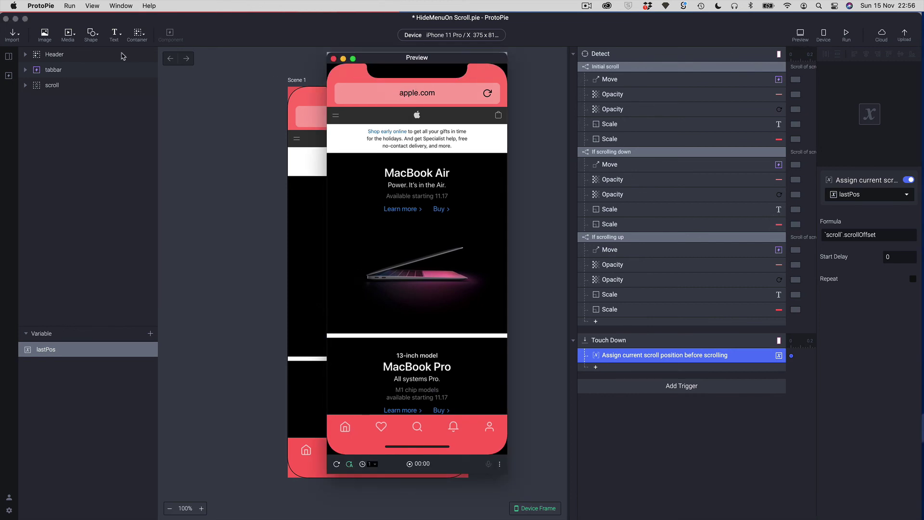
pyautogui.click(15, 20)
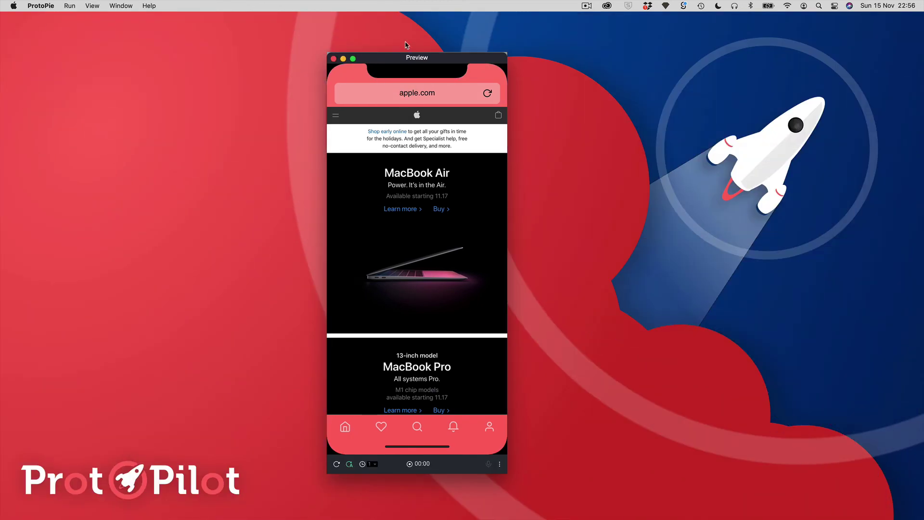
pyautogui.moveTo(398, 58); pyautogui.dragTo(407, 52)
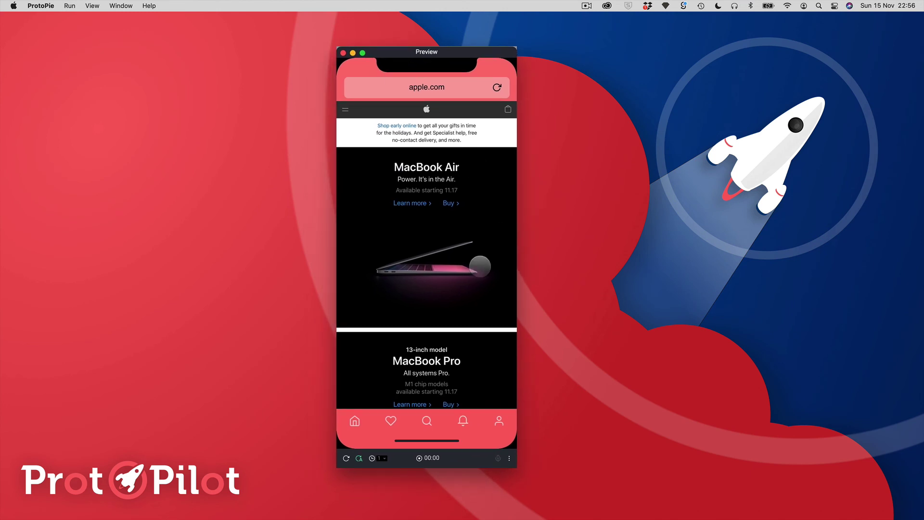
pyautogui.moveTo(444, 334); pyautogui.dragTo(441, 278)
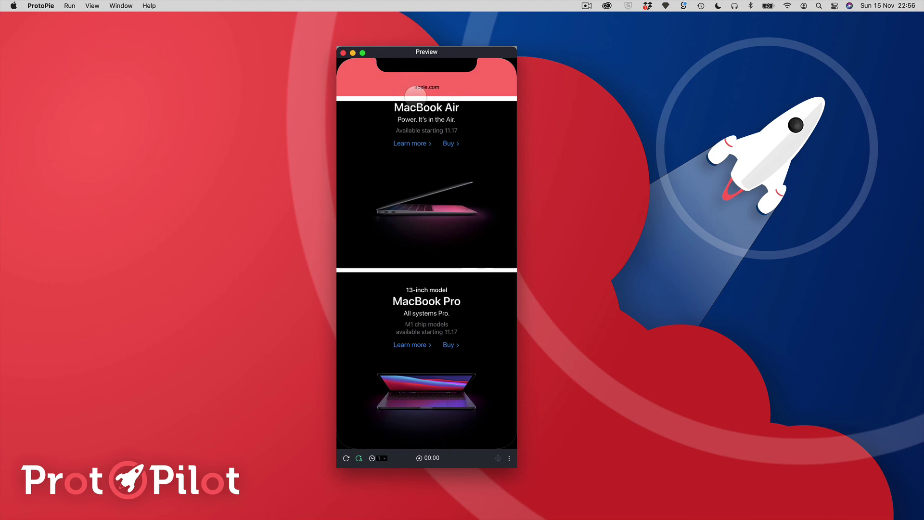
pyautogui.moveTo(419, 376); pyautogui.dragTo(430, 245)
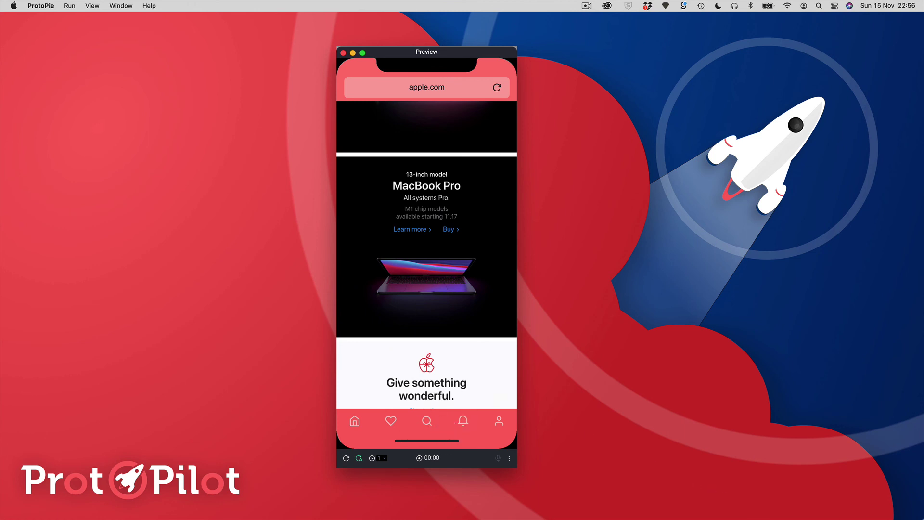
pyautogui.moveTo(886, 518)
pyautogui.click(870, 503)
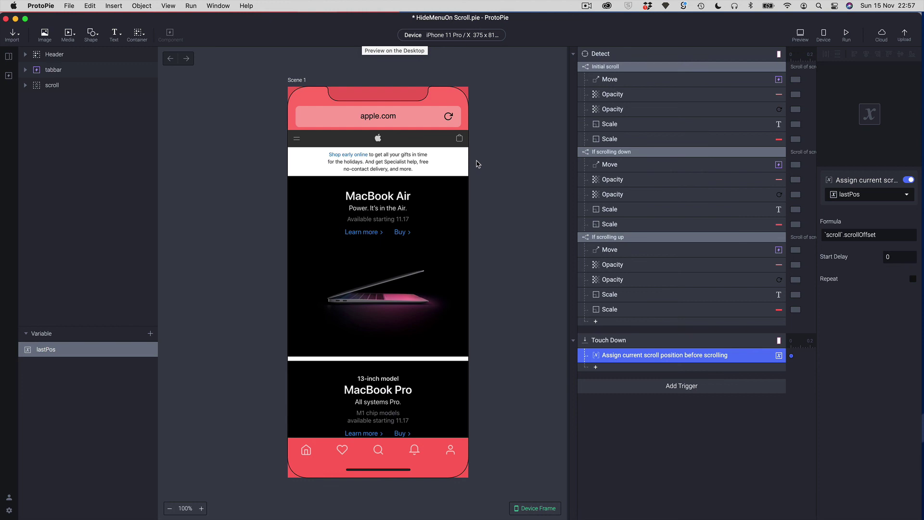
pyautogui.click(610, 80)
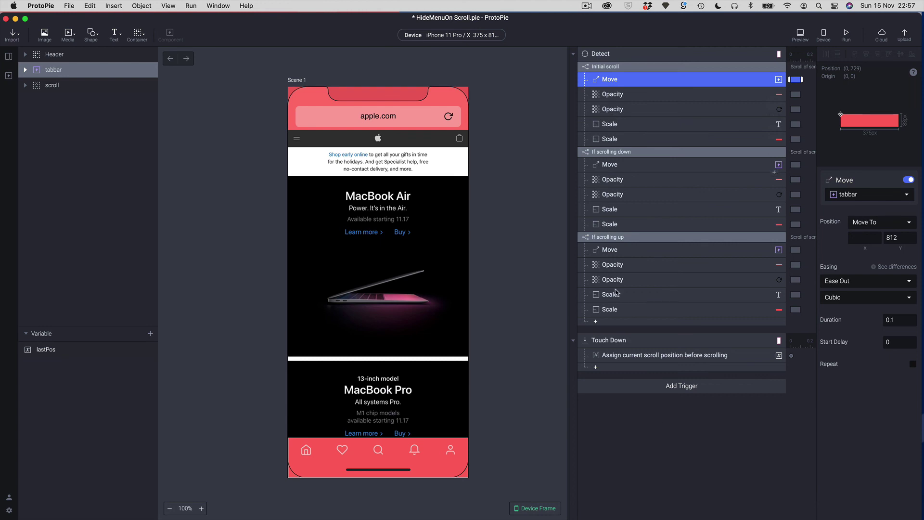
pyautogui.click(669, 388)
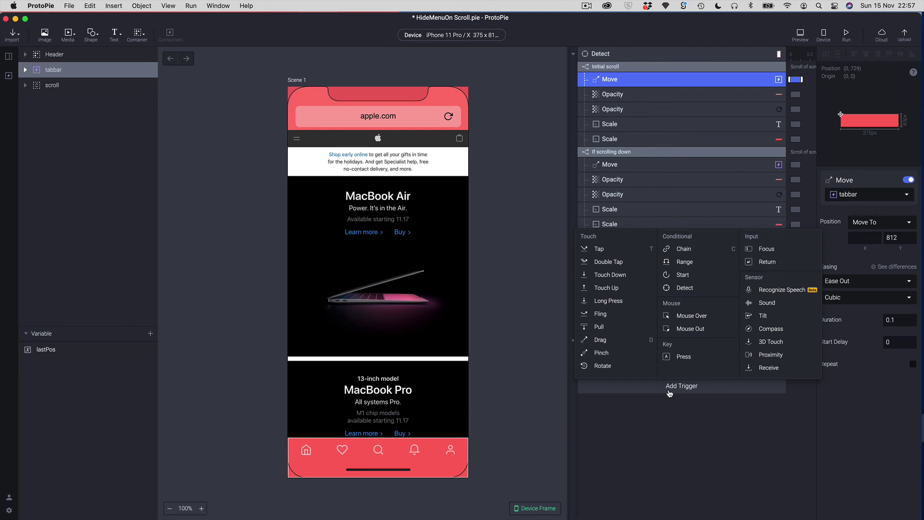
pyautogui.click(655, 417)
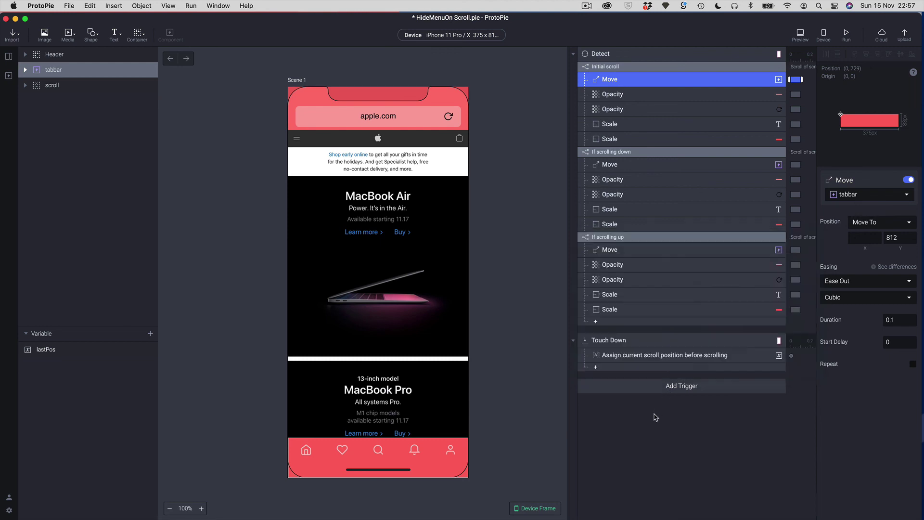